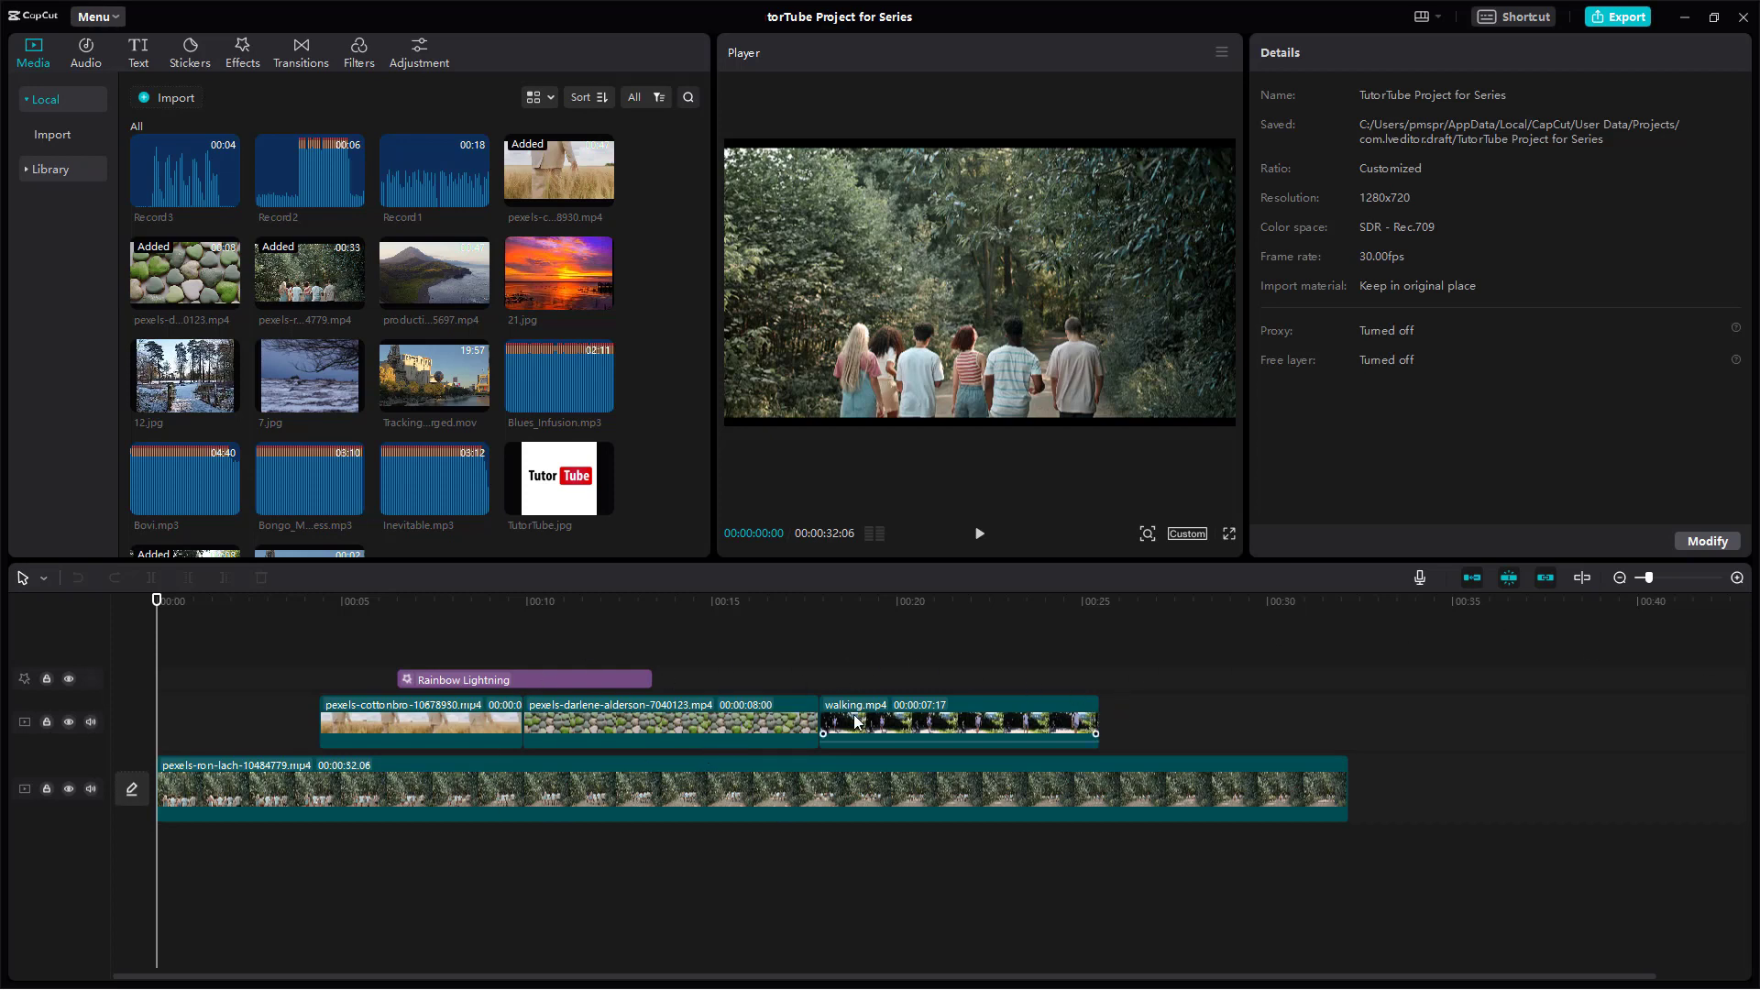
Step: Set the playhead to 00:15 and open the pexels-darlene-alderson clip's Video panel
{"action": "left_click", "coordinate": [830, 737]}
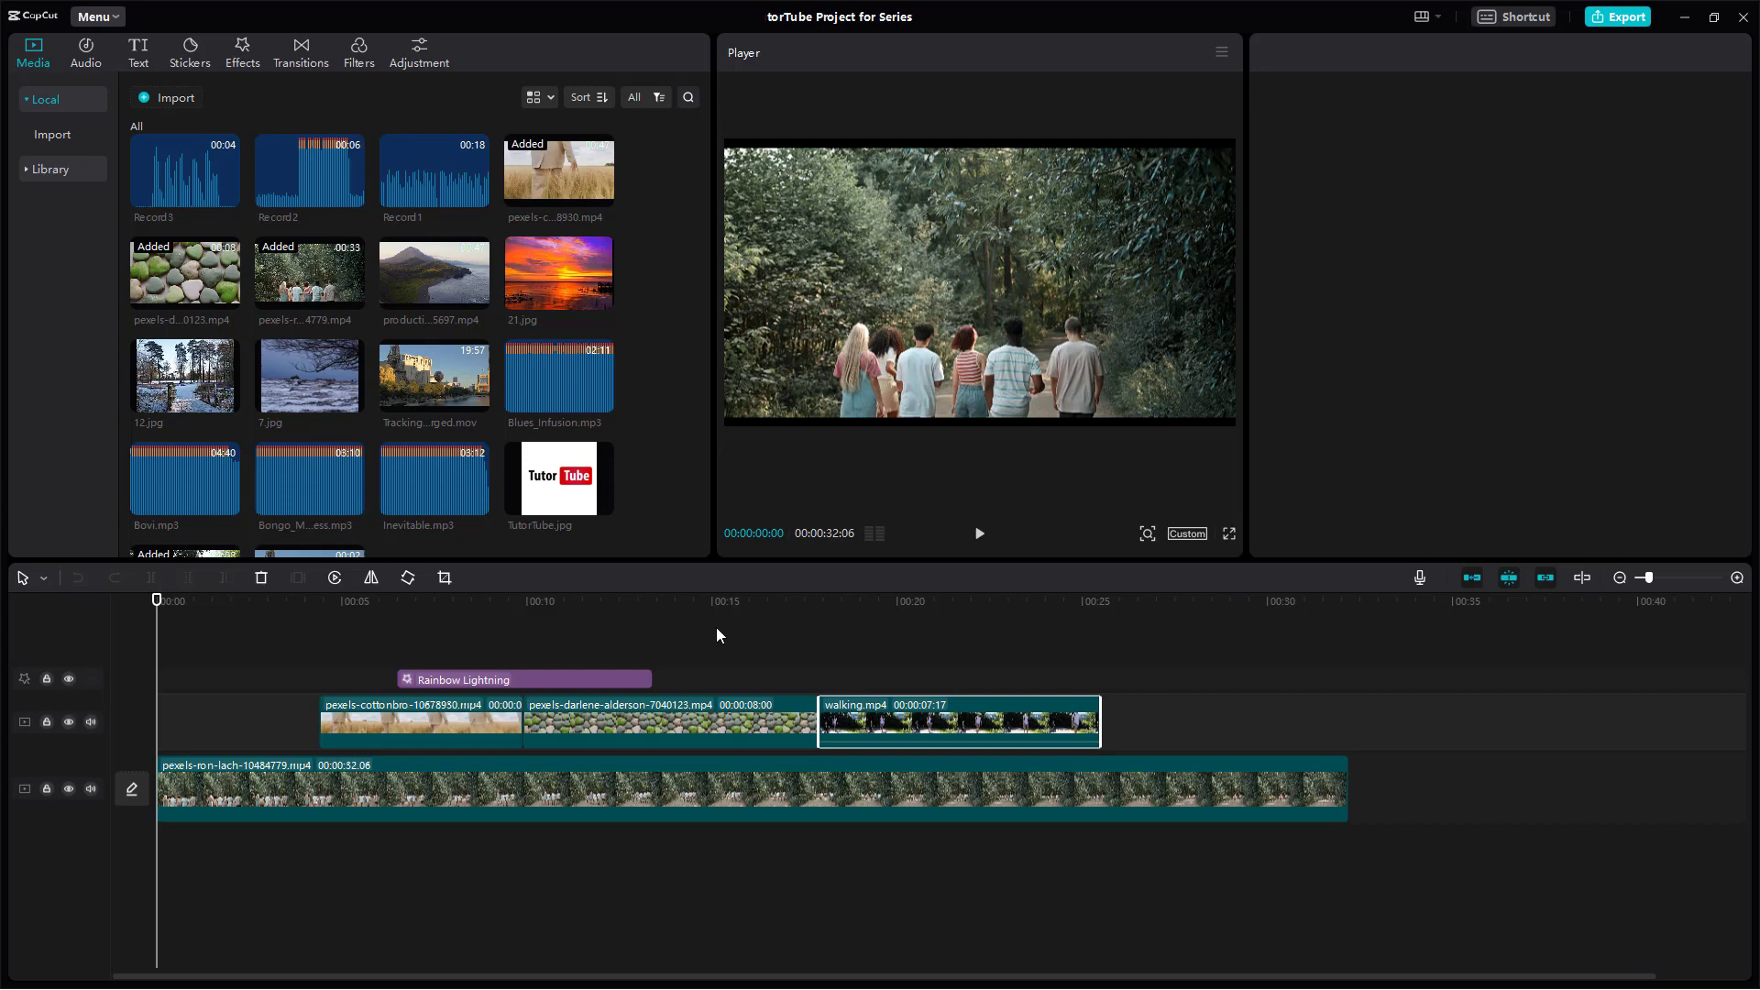
{"action": "left_click", "coordinate": [719, 603]}
{"action": "left_click", "coordinate": [708, 716]}
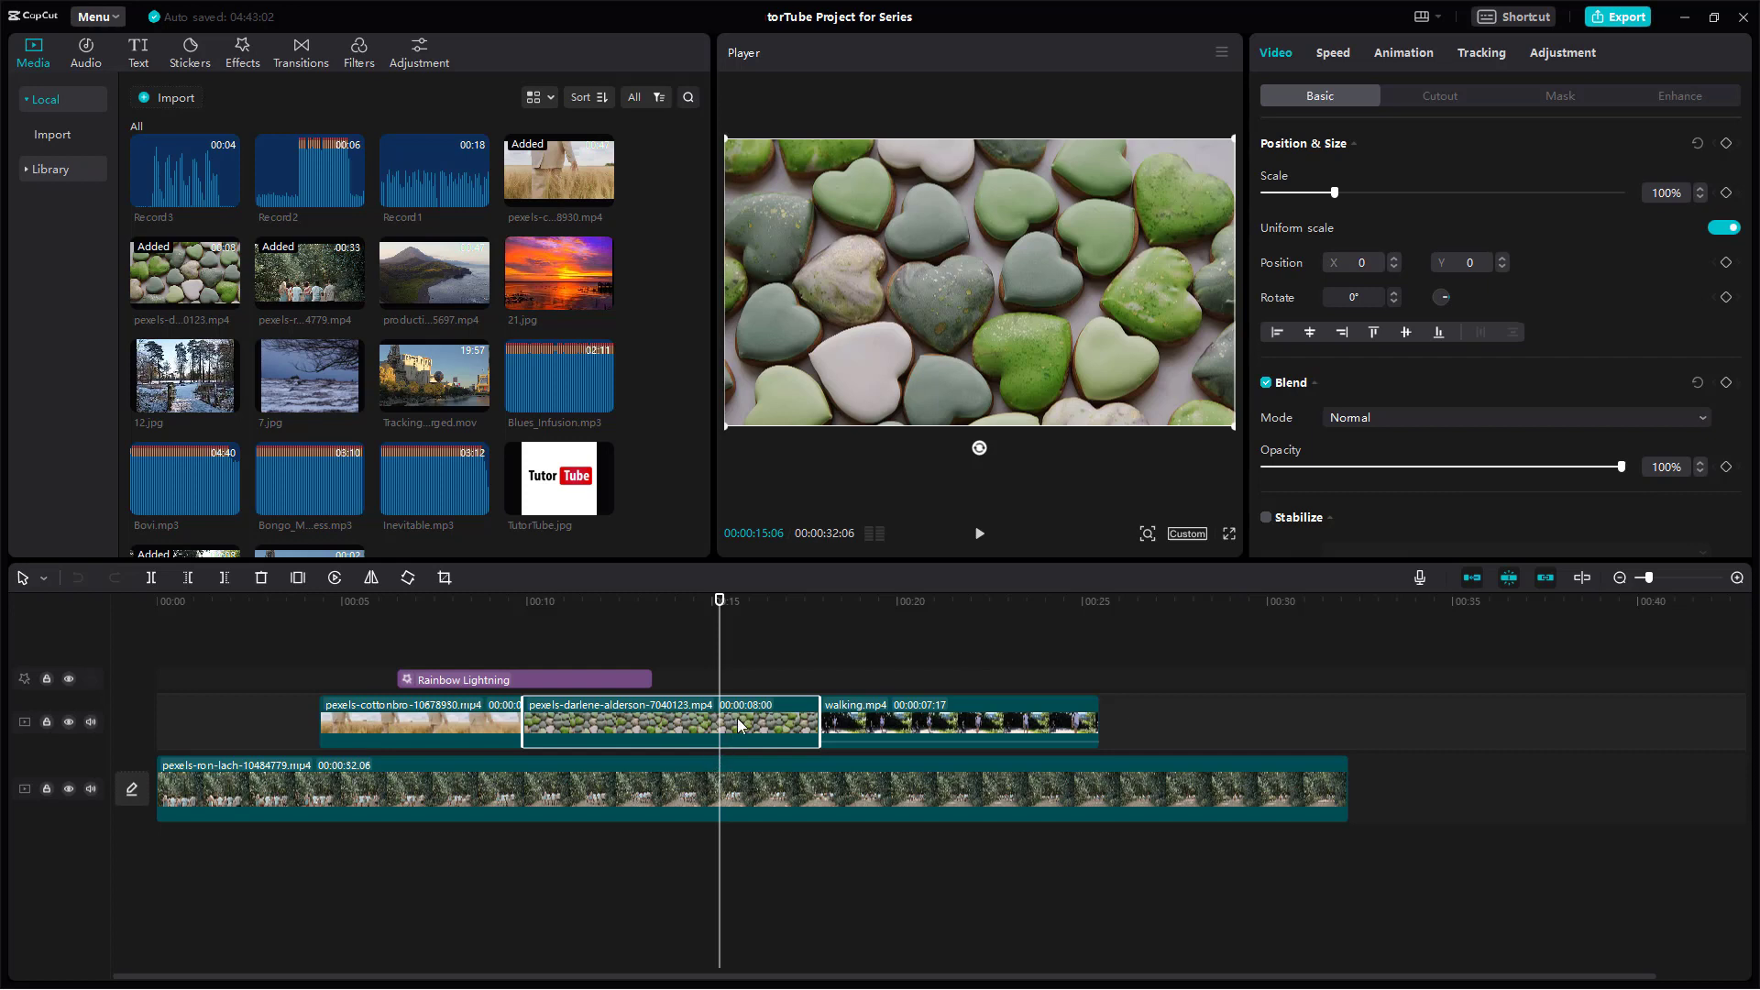
Step: Deactivate the pexels-darlene-alderson clip and slide it against the end of walking.mp4
{"action": "right_click", "coordinate": [694, 727]}
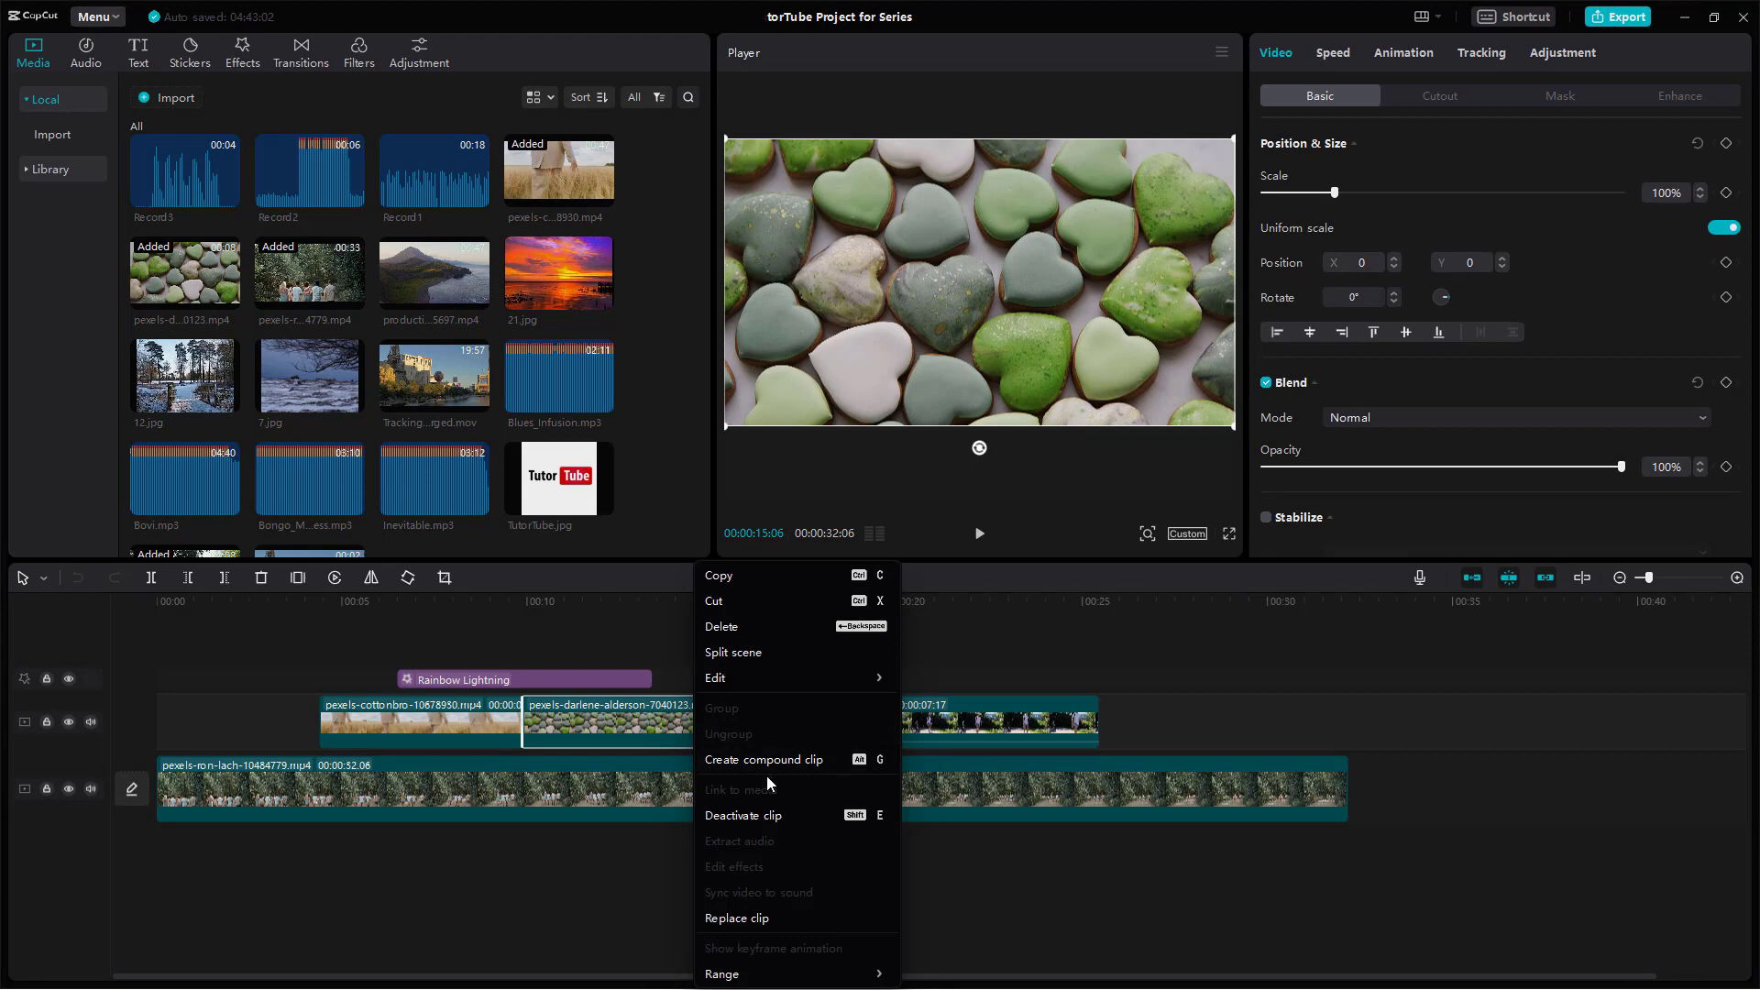
{"action": "left_click", "coordinate": [775, 814]}
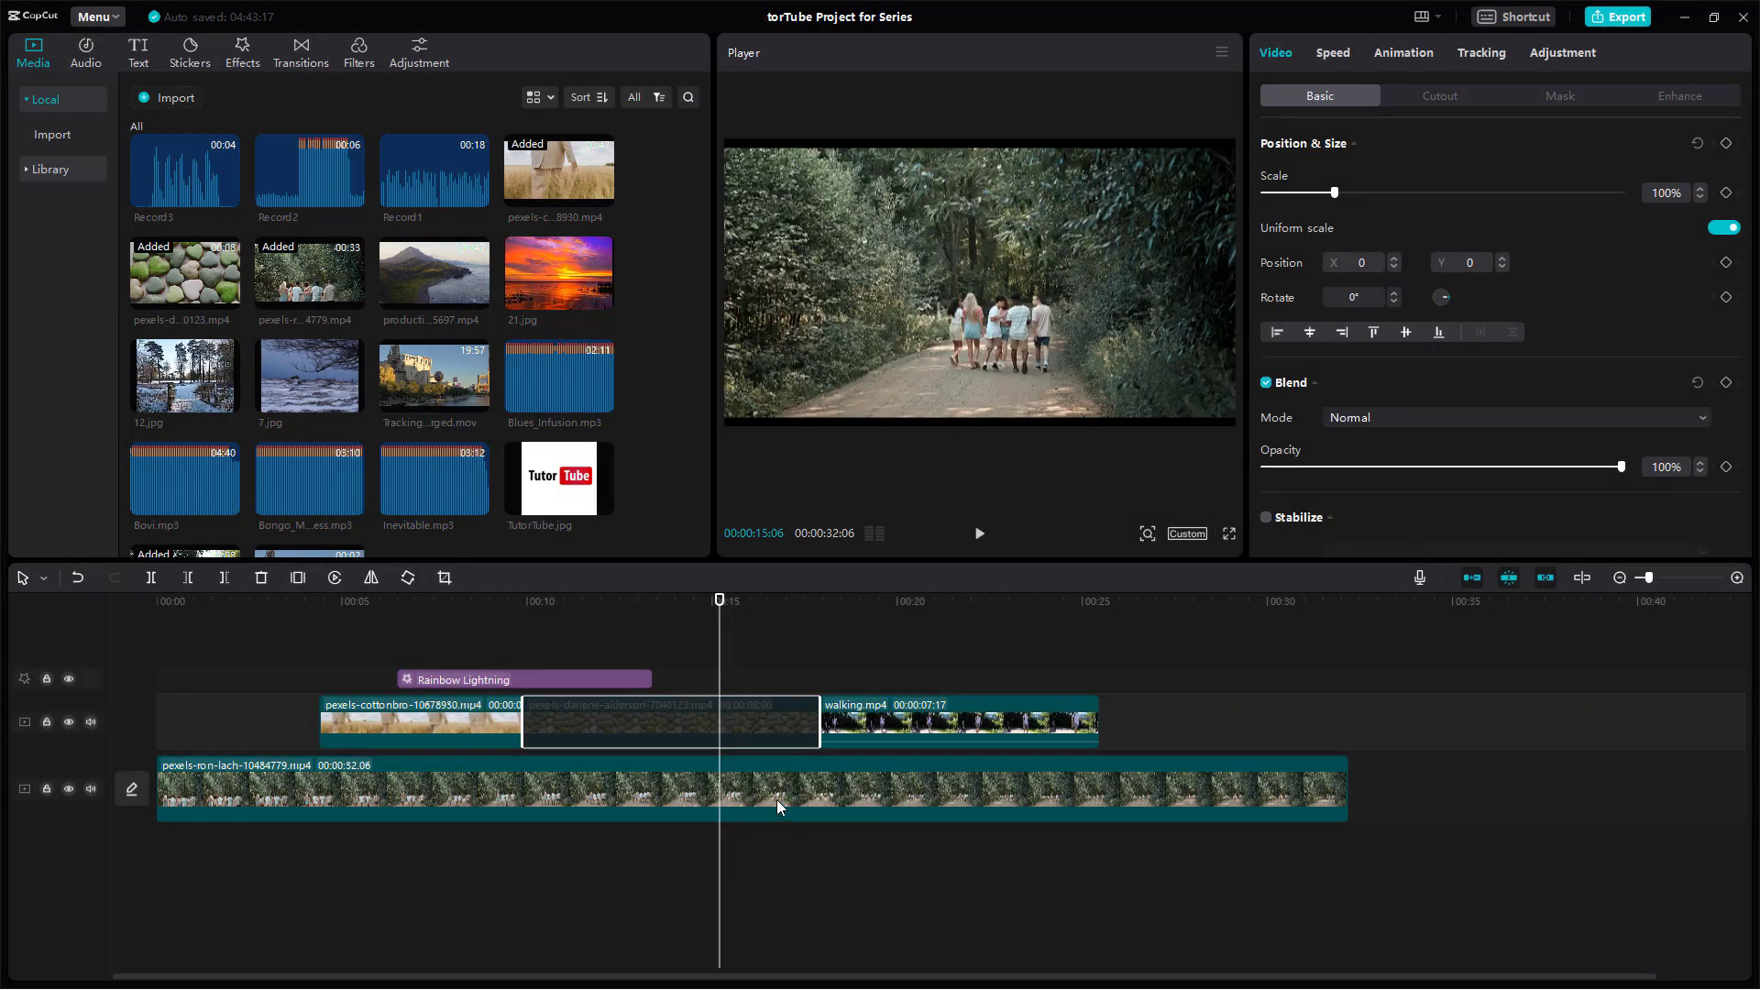
{"action": "left_click", "coordinate": [715, 607]}
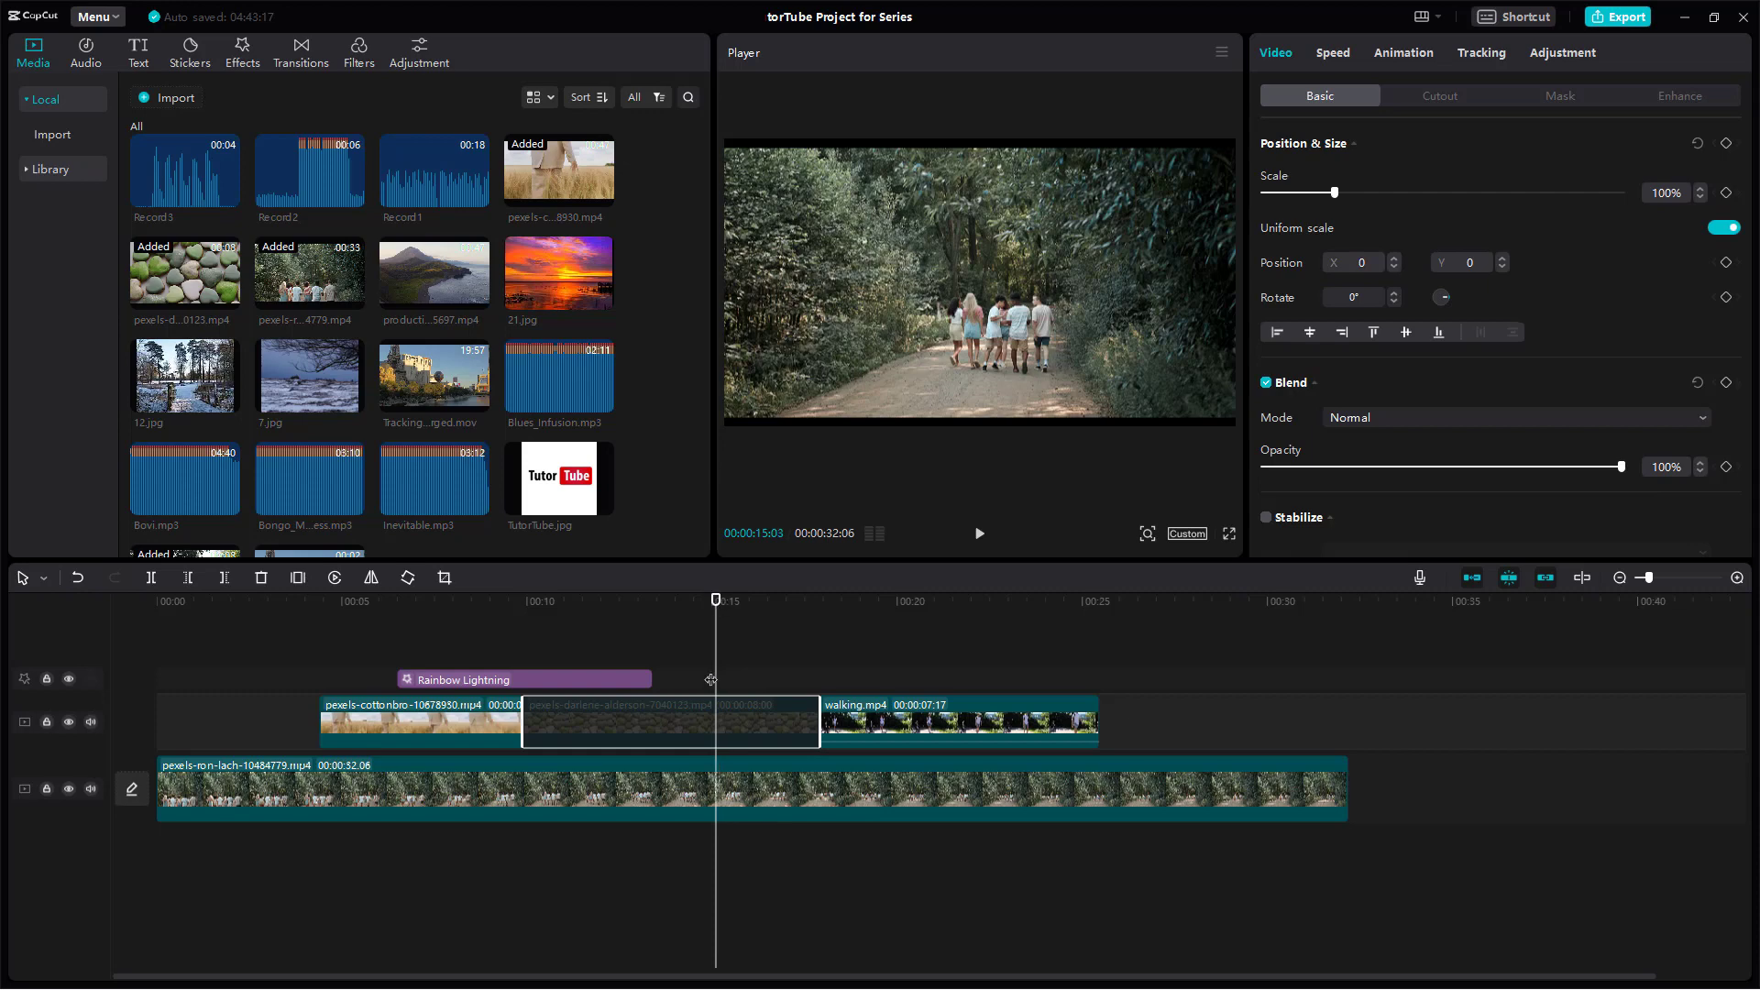
{"action": "mouse_move", "coordinate": [696, 709]}
{"action": "left_mouse_down"}
{"action": "mouse_move", "coordinate": [1293, 706]}
{"action": "mouse_move", "coordinate": [964, 674]}
{"action": "left_mouse_up"}
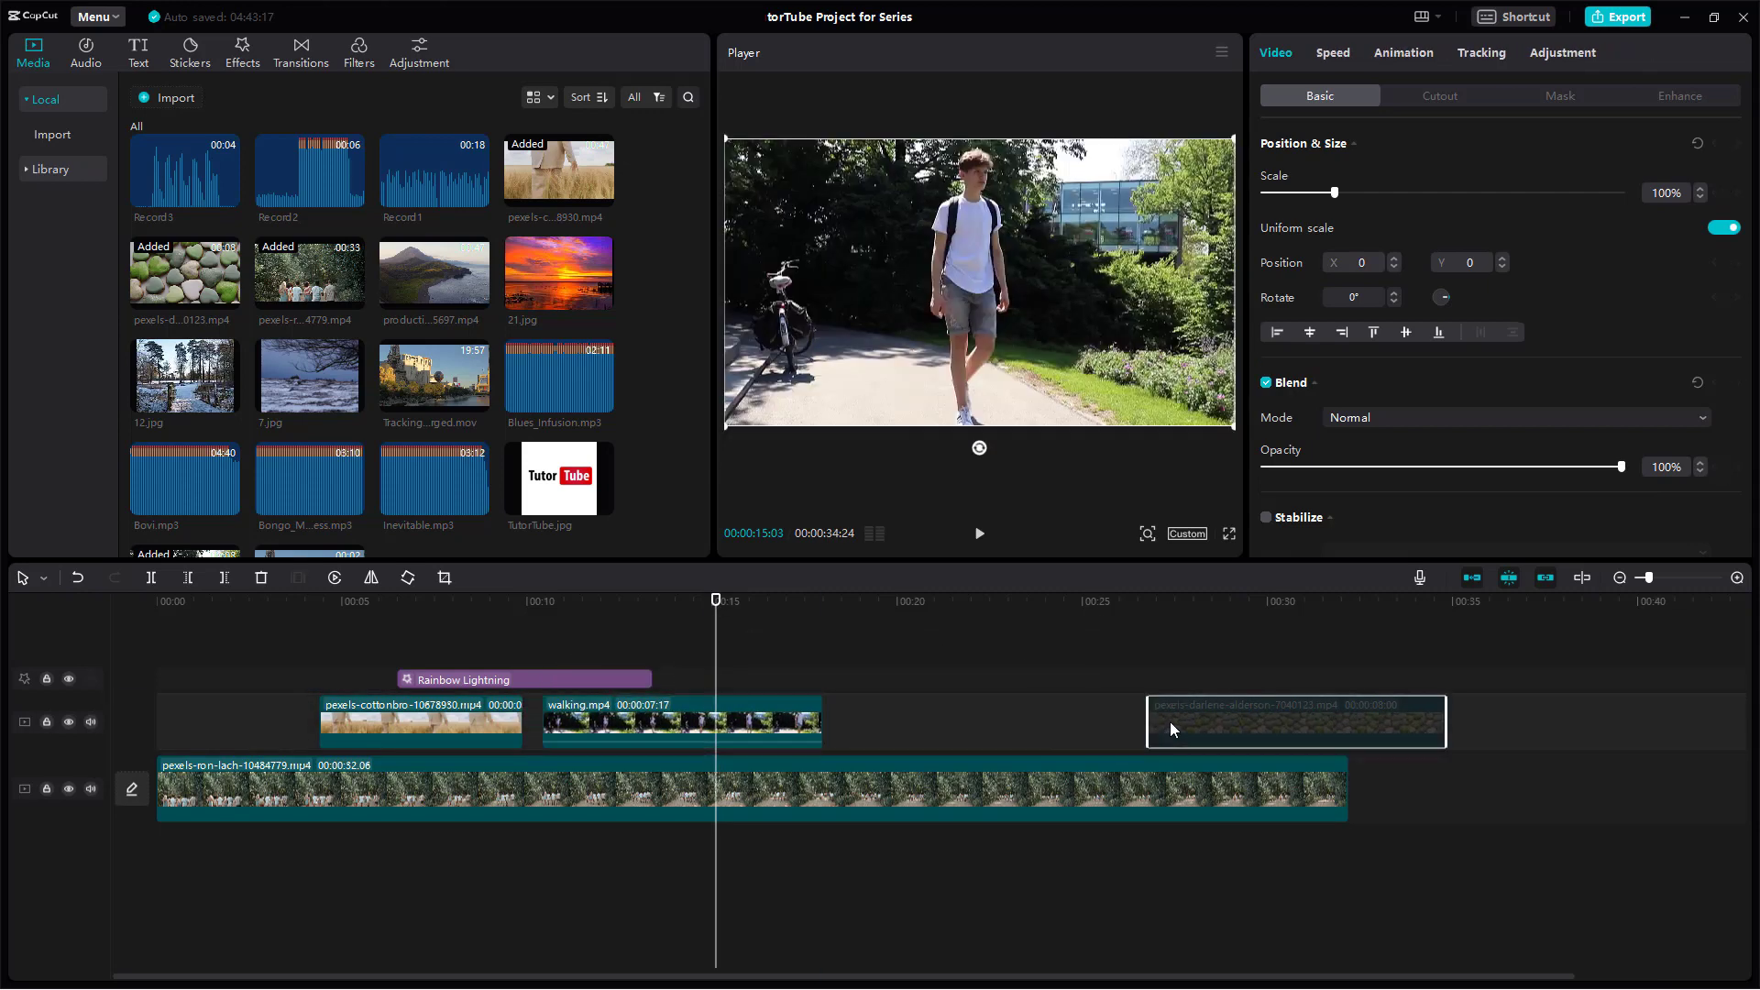
{"action": "left_click", "coordinate": [962, 606]}
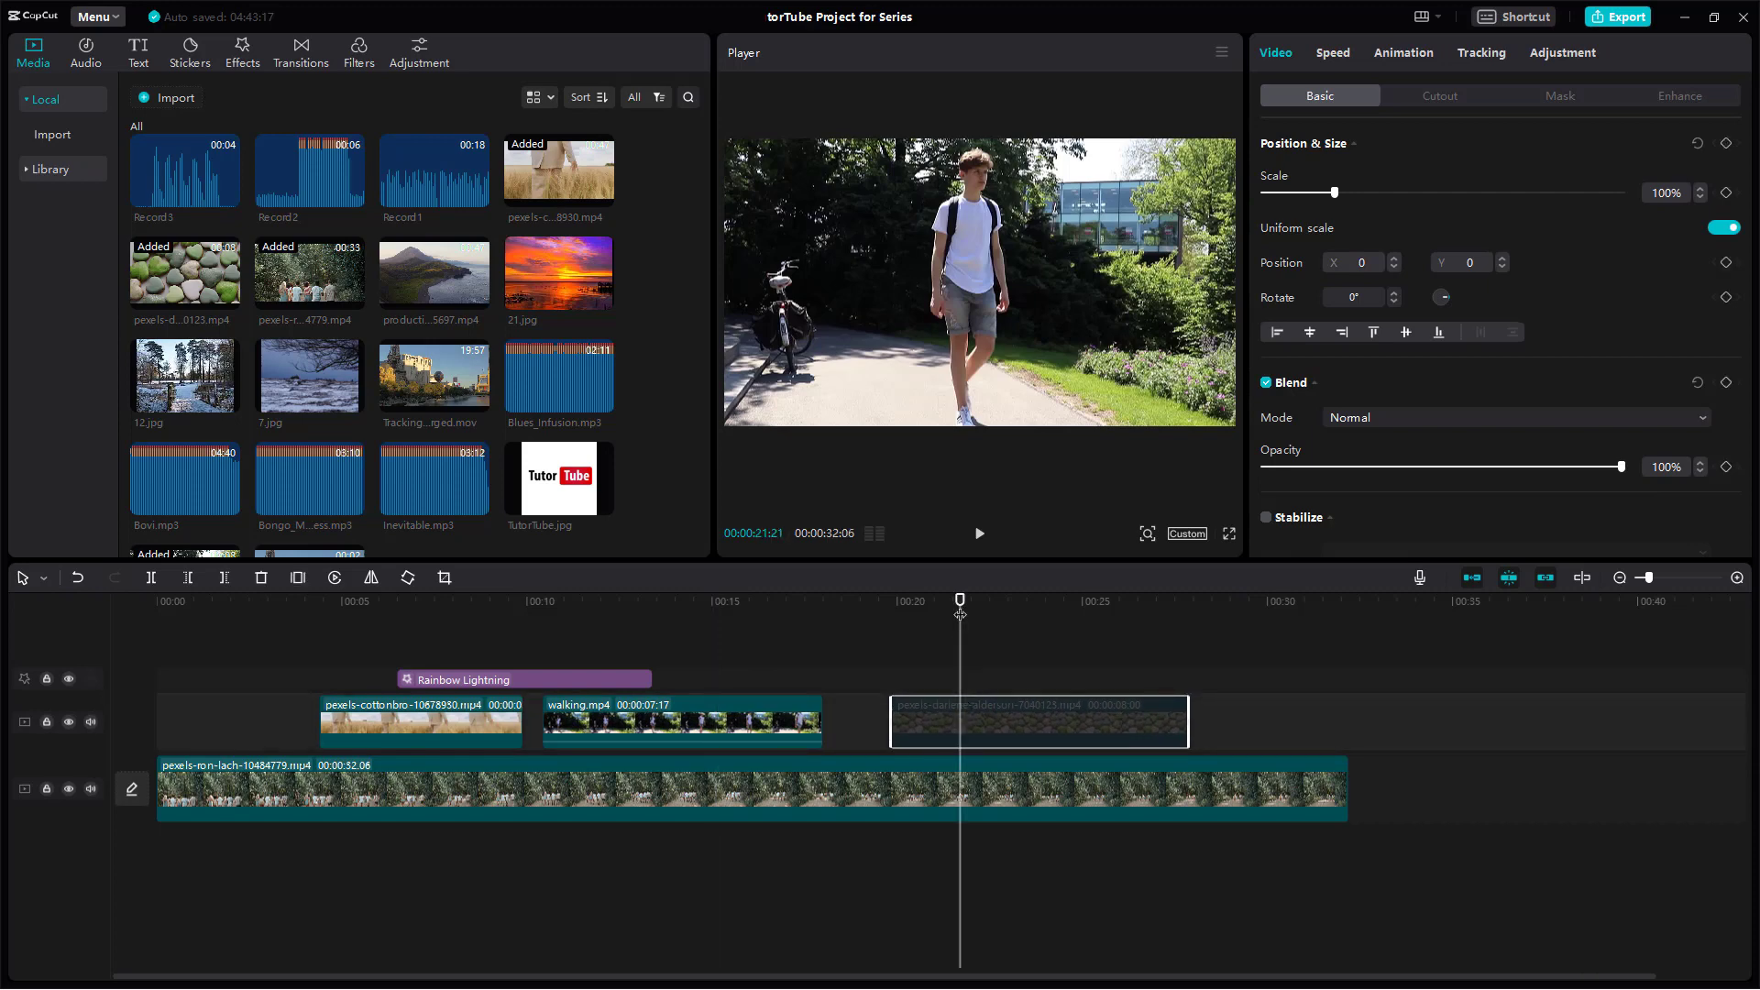
{"action": "left_click_drag", "start_coordinate": [982, 606], "coordinate": [1075, 612]}
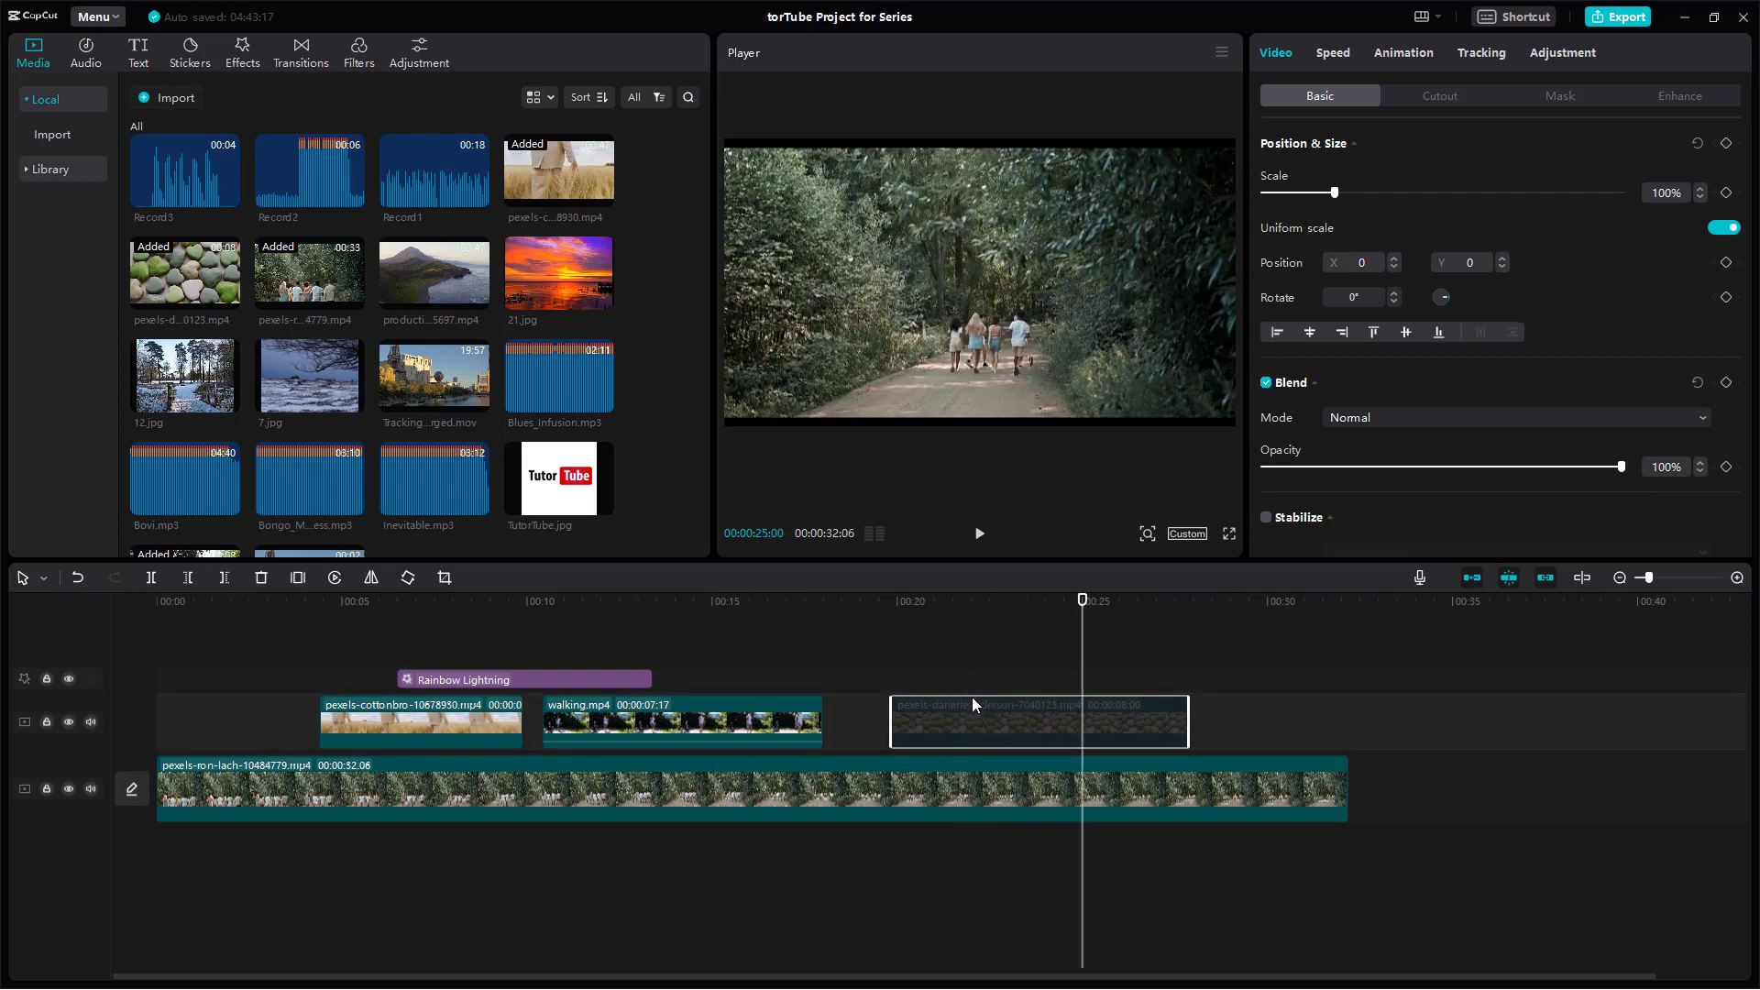
{"action": "left_click_drag", "start_coordinate": [974, 707], "coordinate": [921, 715]}
Step: Activate the greyed pexels-darlene-alderson clip again and clear the timeline selection
{"action": "left_click", "coordinate": [721, 721]}
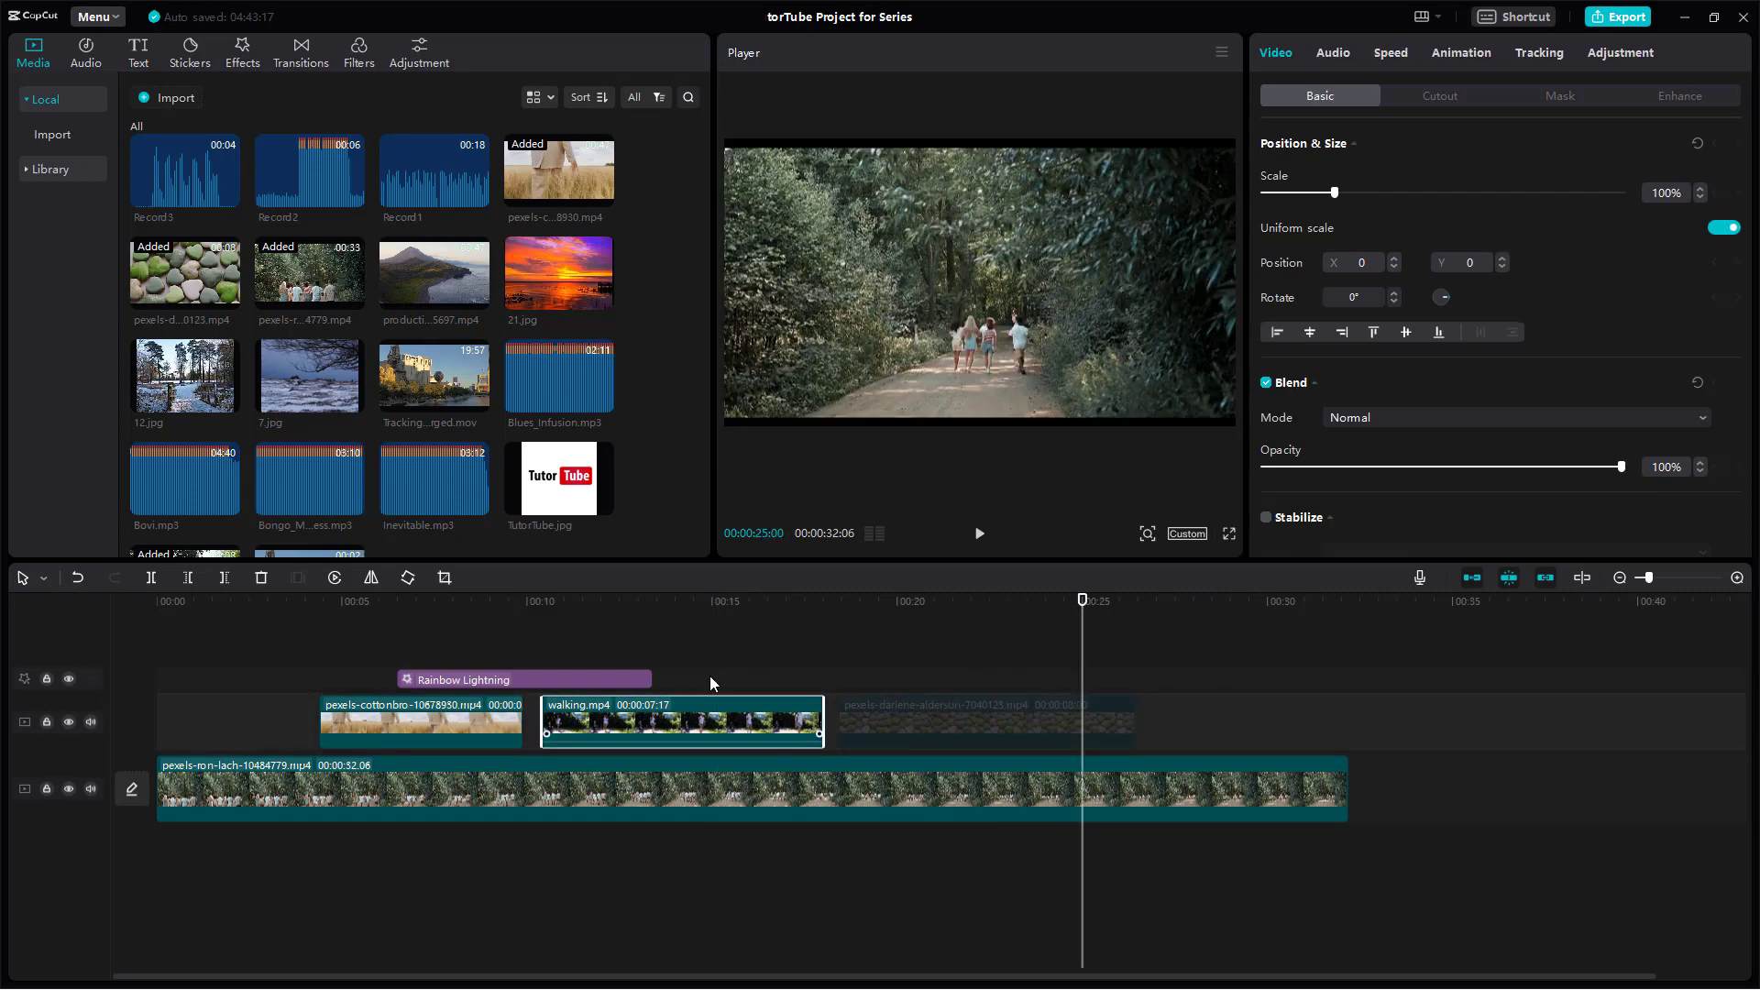
{"action": "left_click", "coordinate": [695, 601]}
{"action": "left_click", "coordinate": [910, 711]}
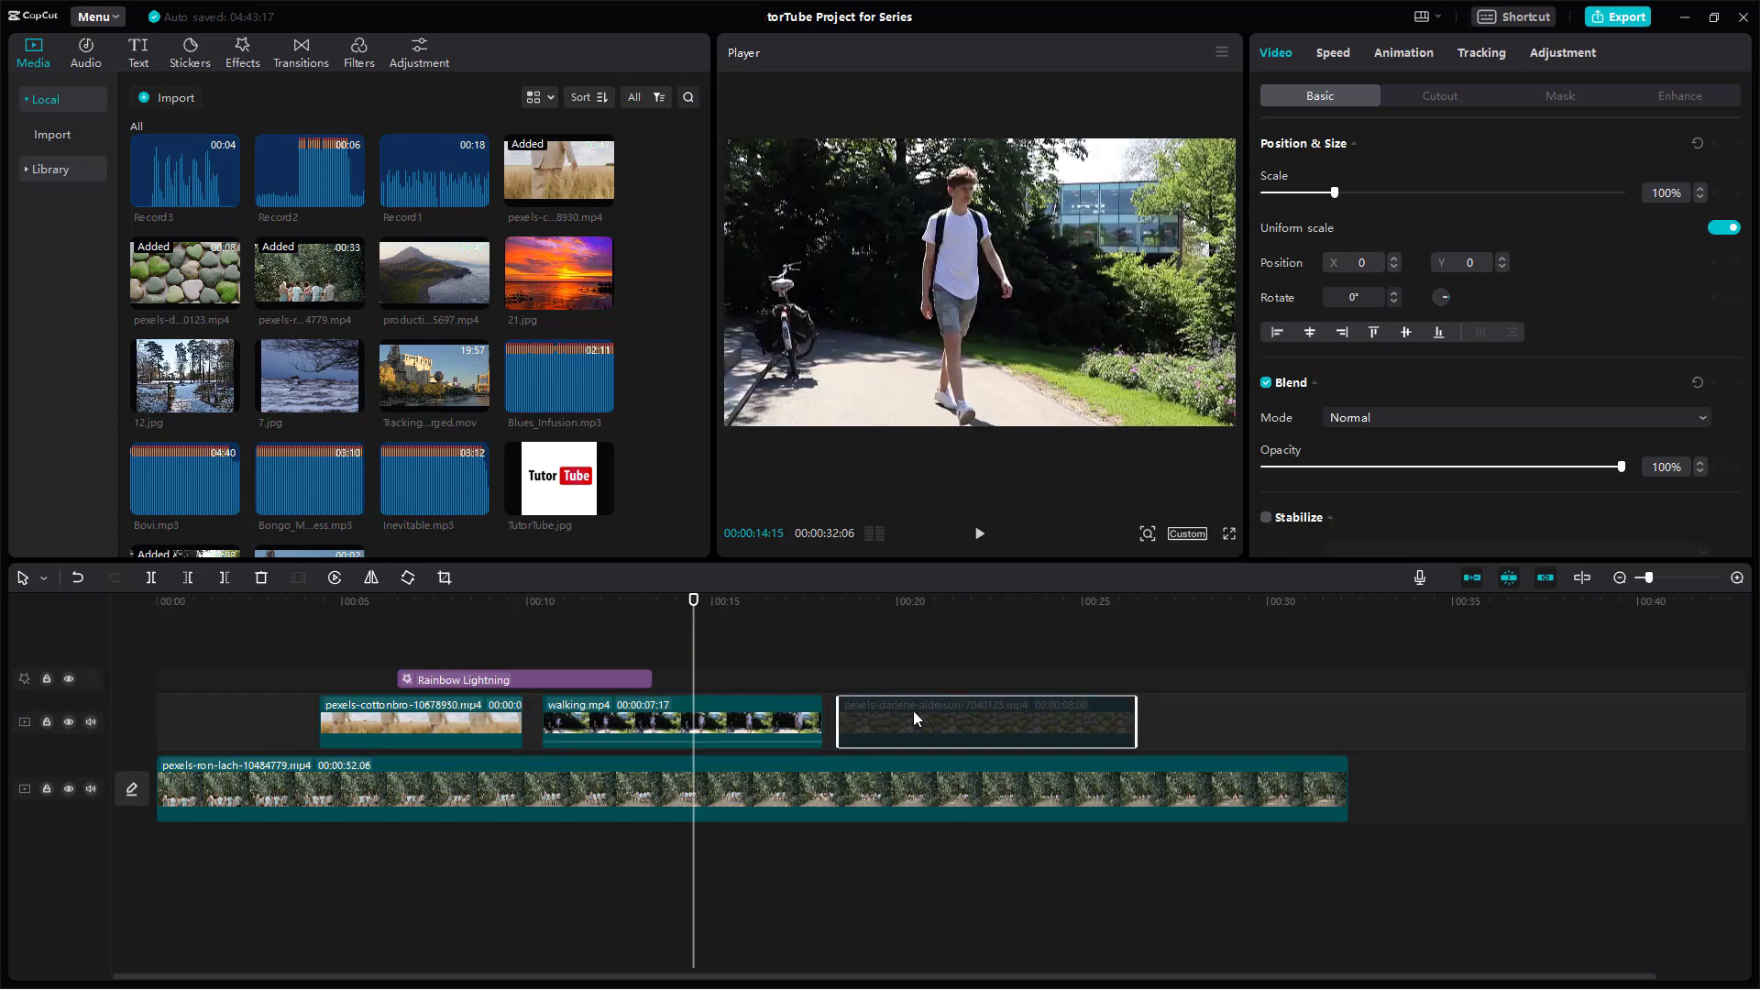
{"action": "left_click", "coordinate": [960, 602]}
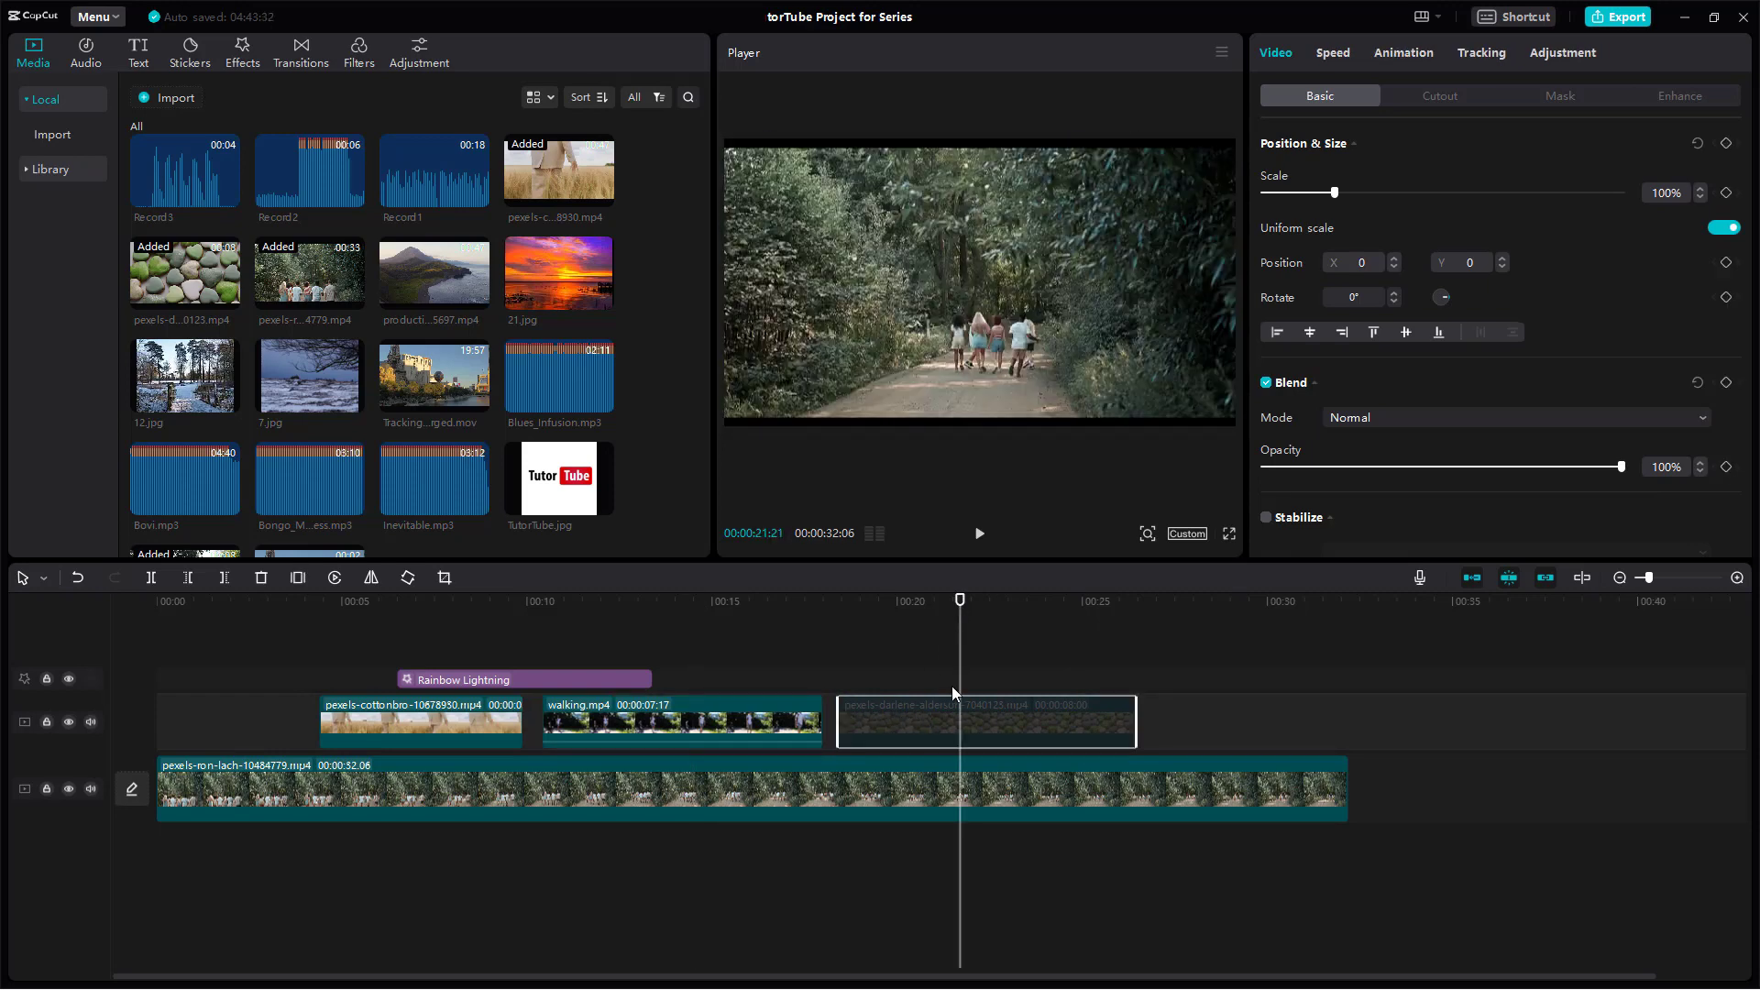
{"action": "right_click", "coordinate": [994, 730]}
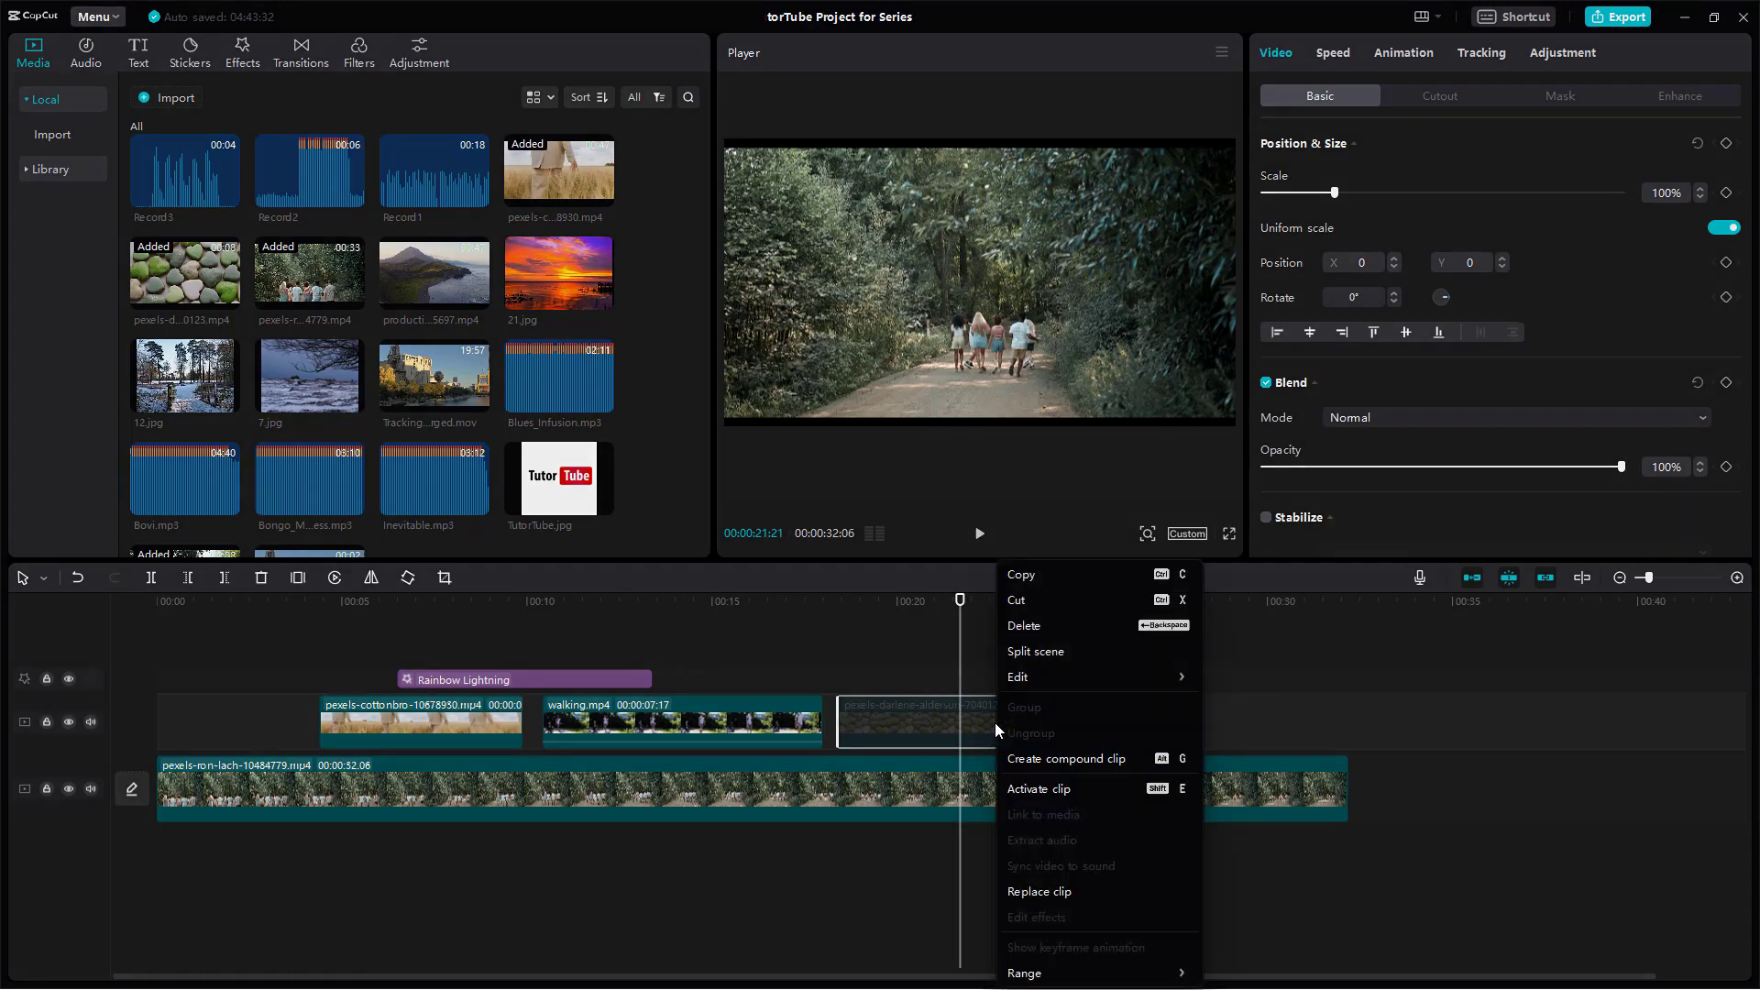
{"action": "left_click", "coordinate": [1081, 777]}
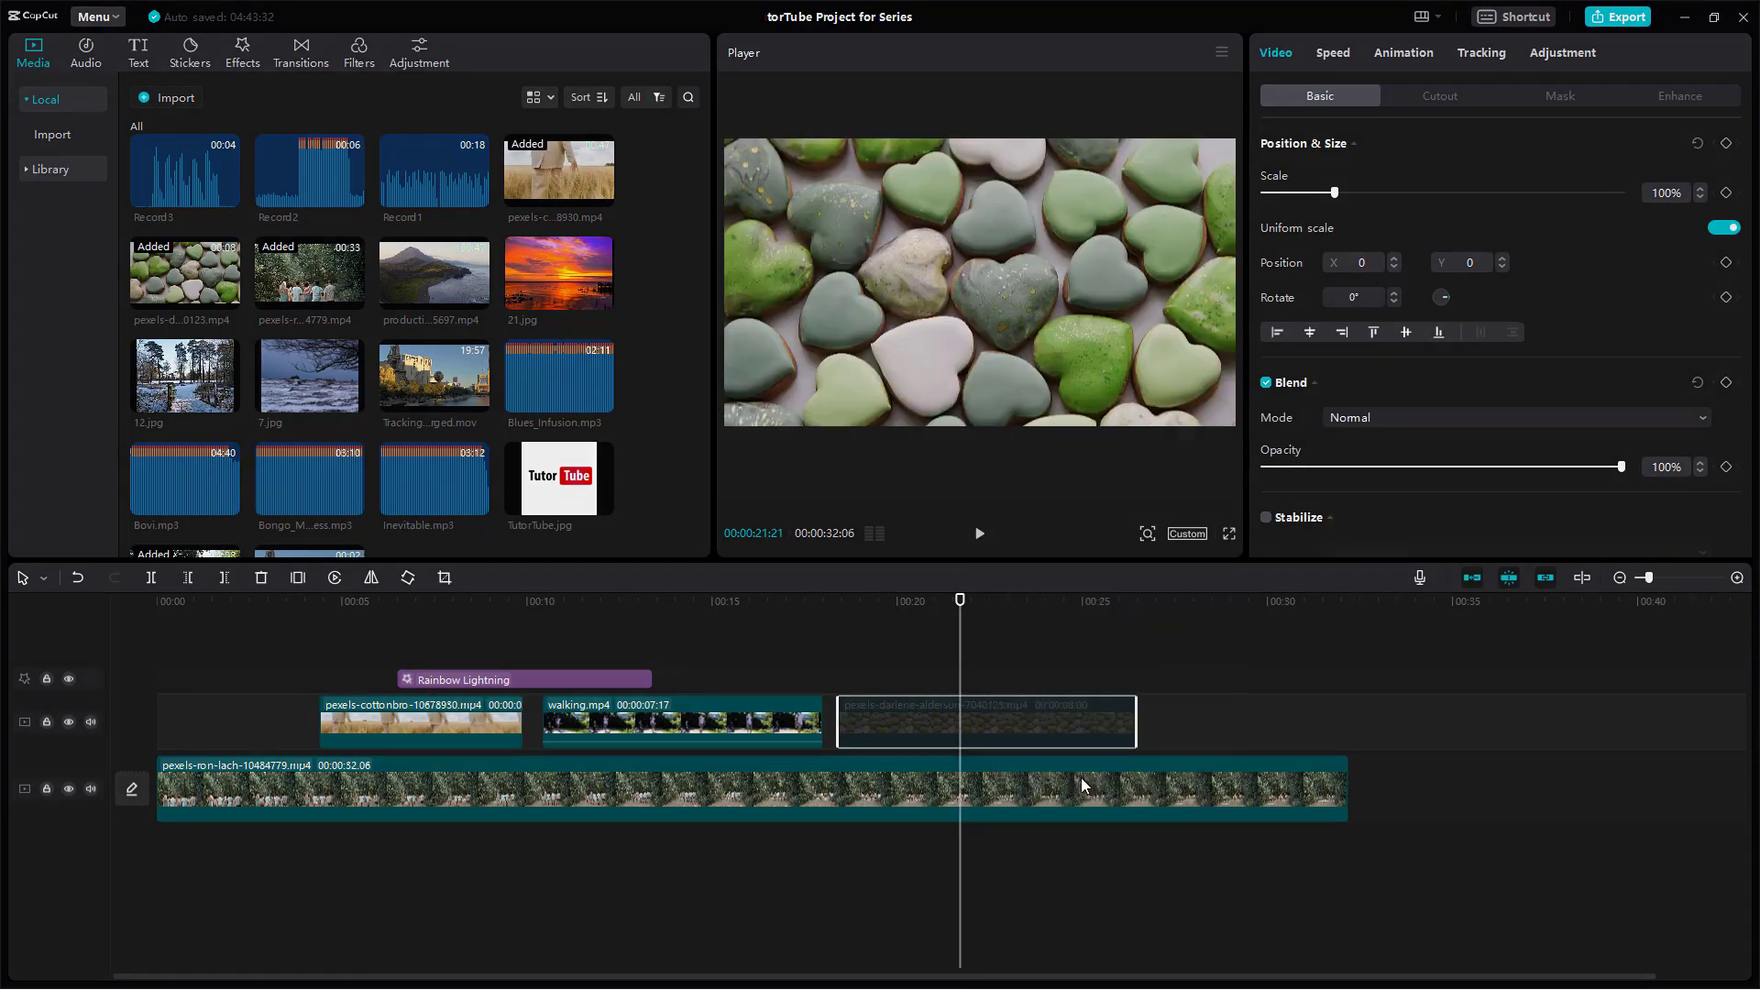
{"action": "left_click", "coordinate": [761, 663]}
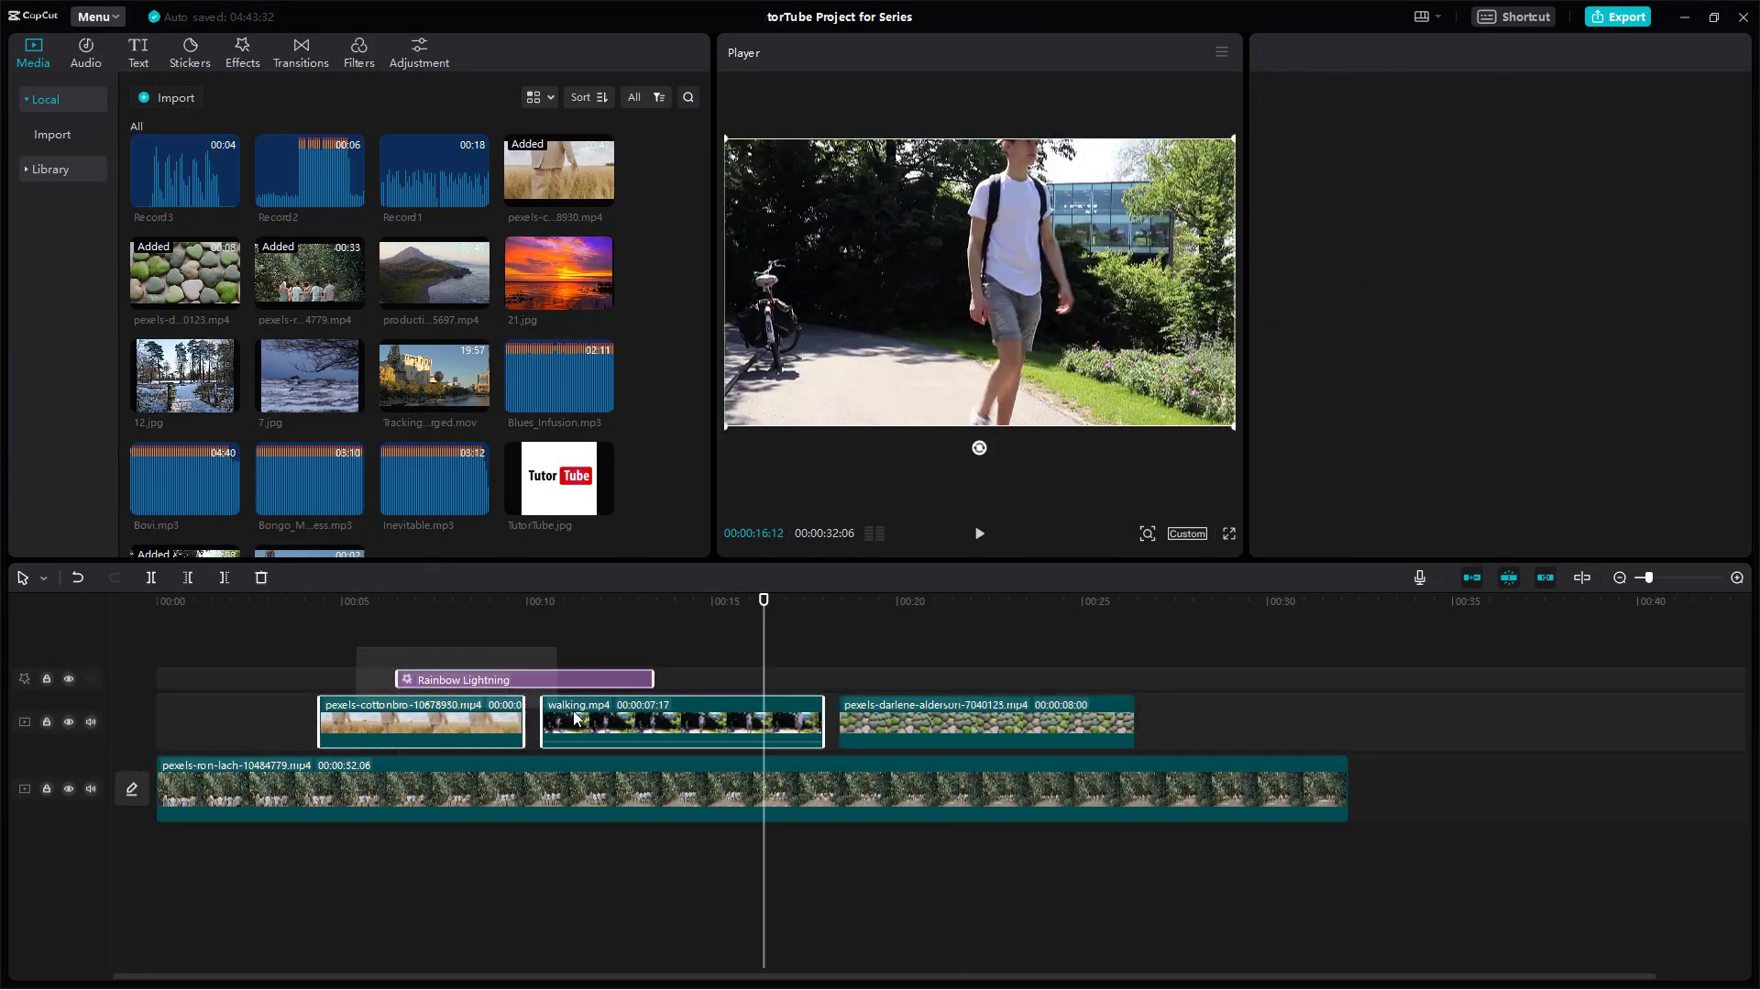
Step: Deactivate Rainbow Lightning, cottonbro and walking.mp4 together, then drag the effect later
{"action": "left_click_drag", "start_coordinate": [359, 648], "coordinate": [599, 713]}
{"action": "right_click", "coordinate": [605, 704]}
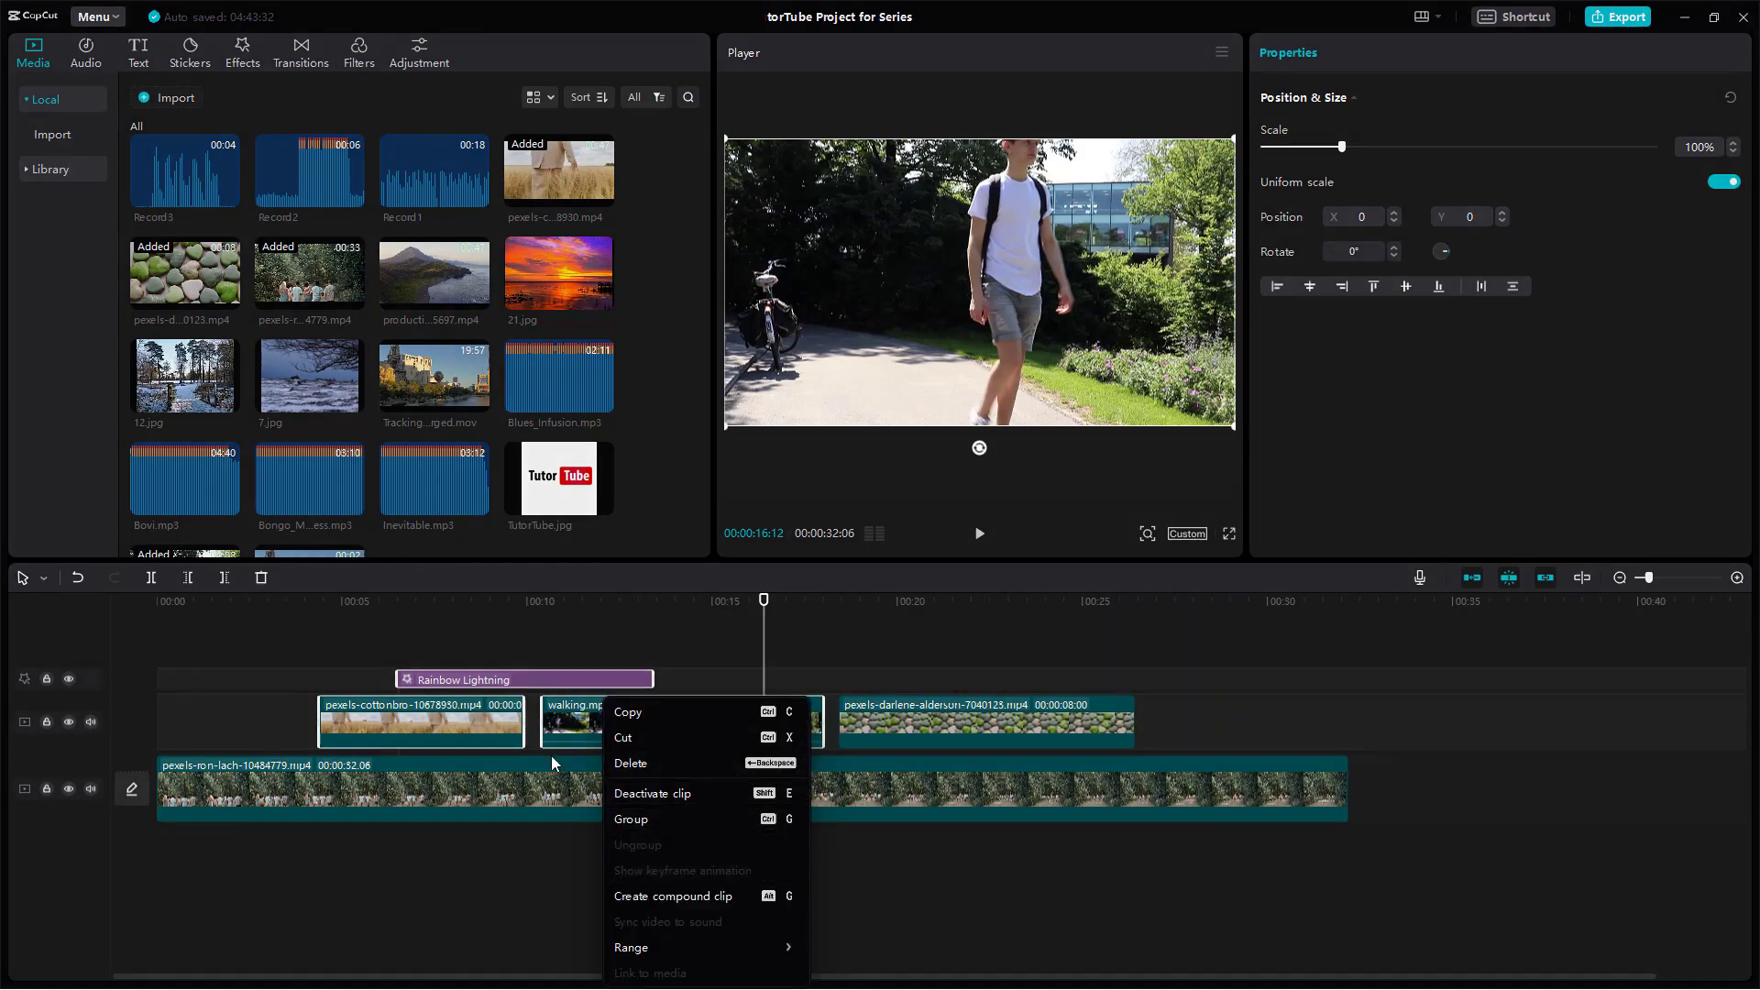
{"action": "left_click", "coordinate": [645, 792]}
{"action": "left_click", "coordinate": [651, 657]}
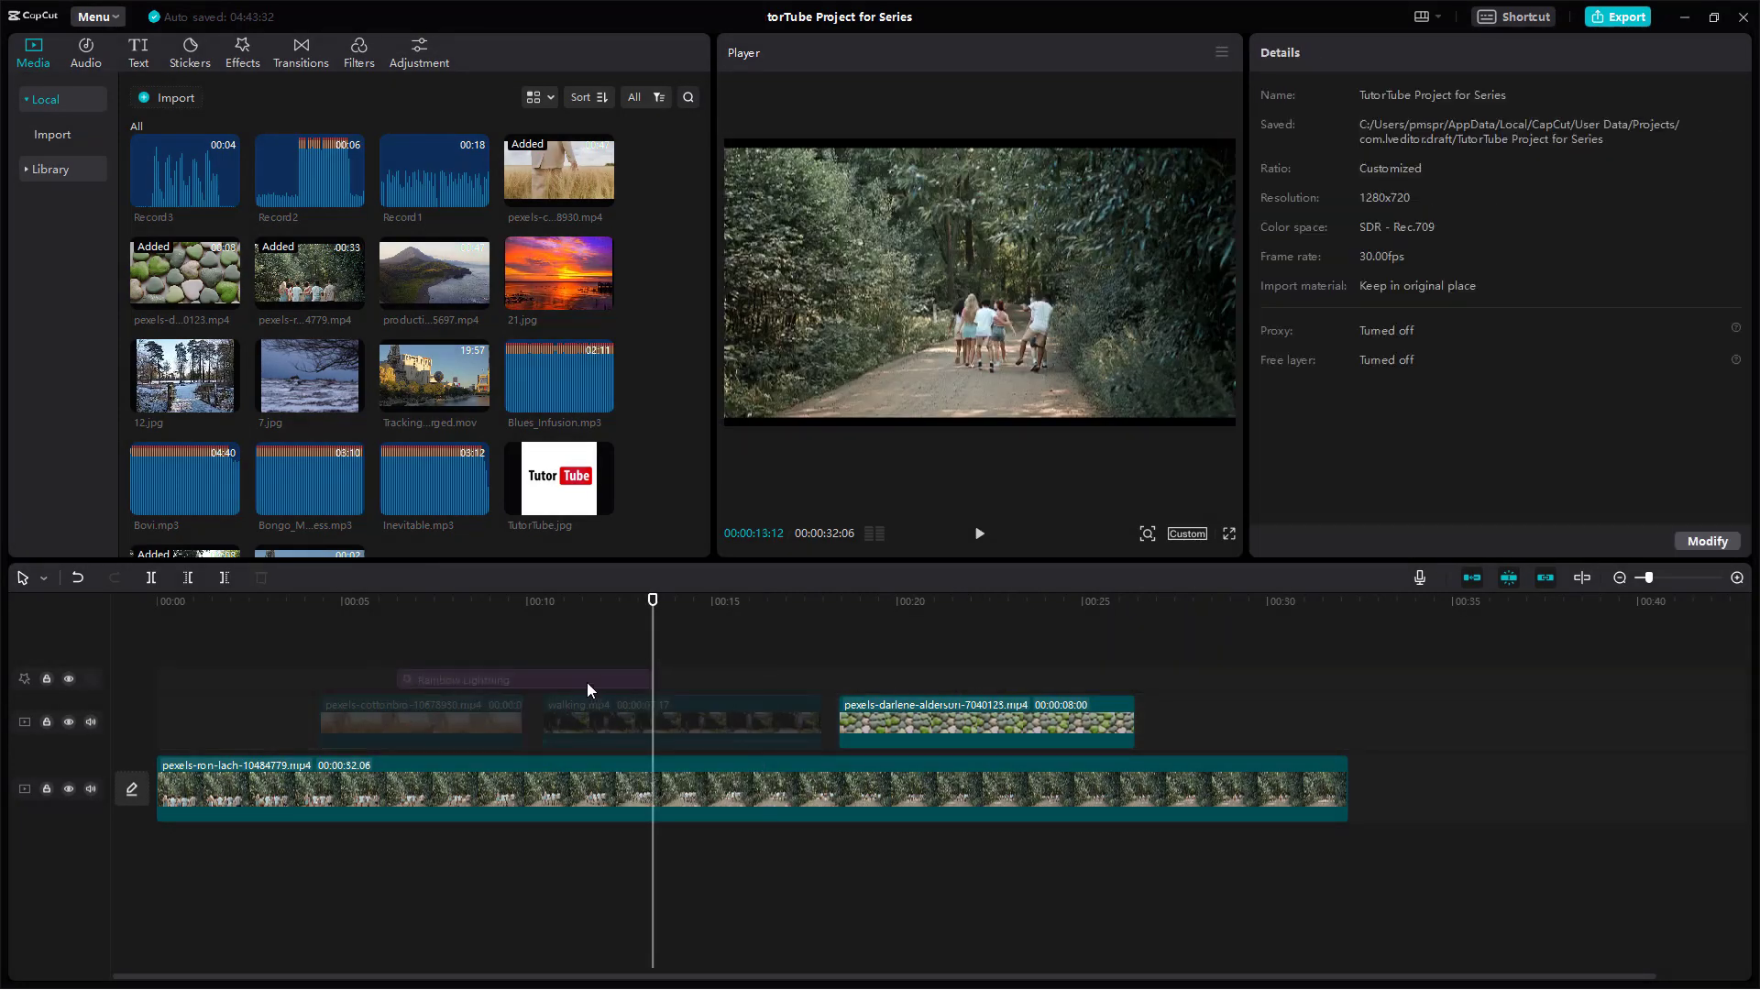
{"action": "left_click_drag", "start_coordinate": [588, 679], "coordinate": [849, 670]}
Step: Reactivate the pexels-cottonbro clip, walking.mp4 and the Rainbow Lightning effect
{"action": "left_click", "coordinate": [806, 621]}
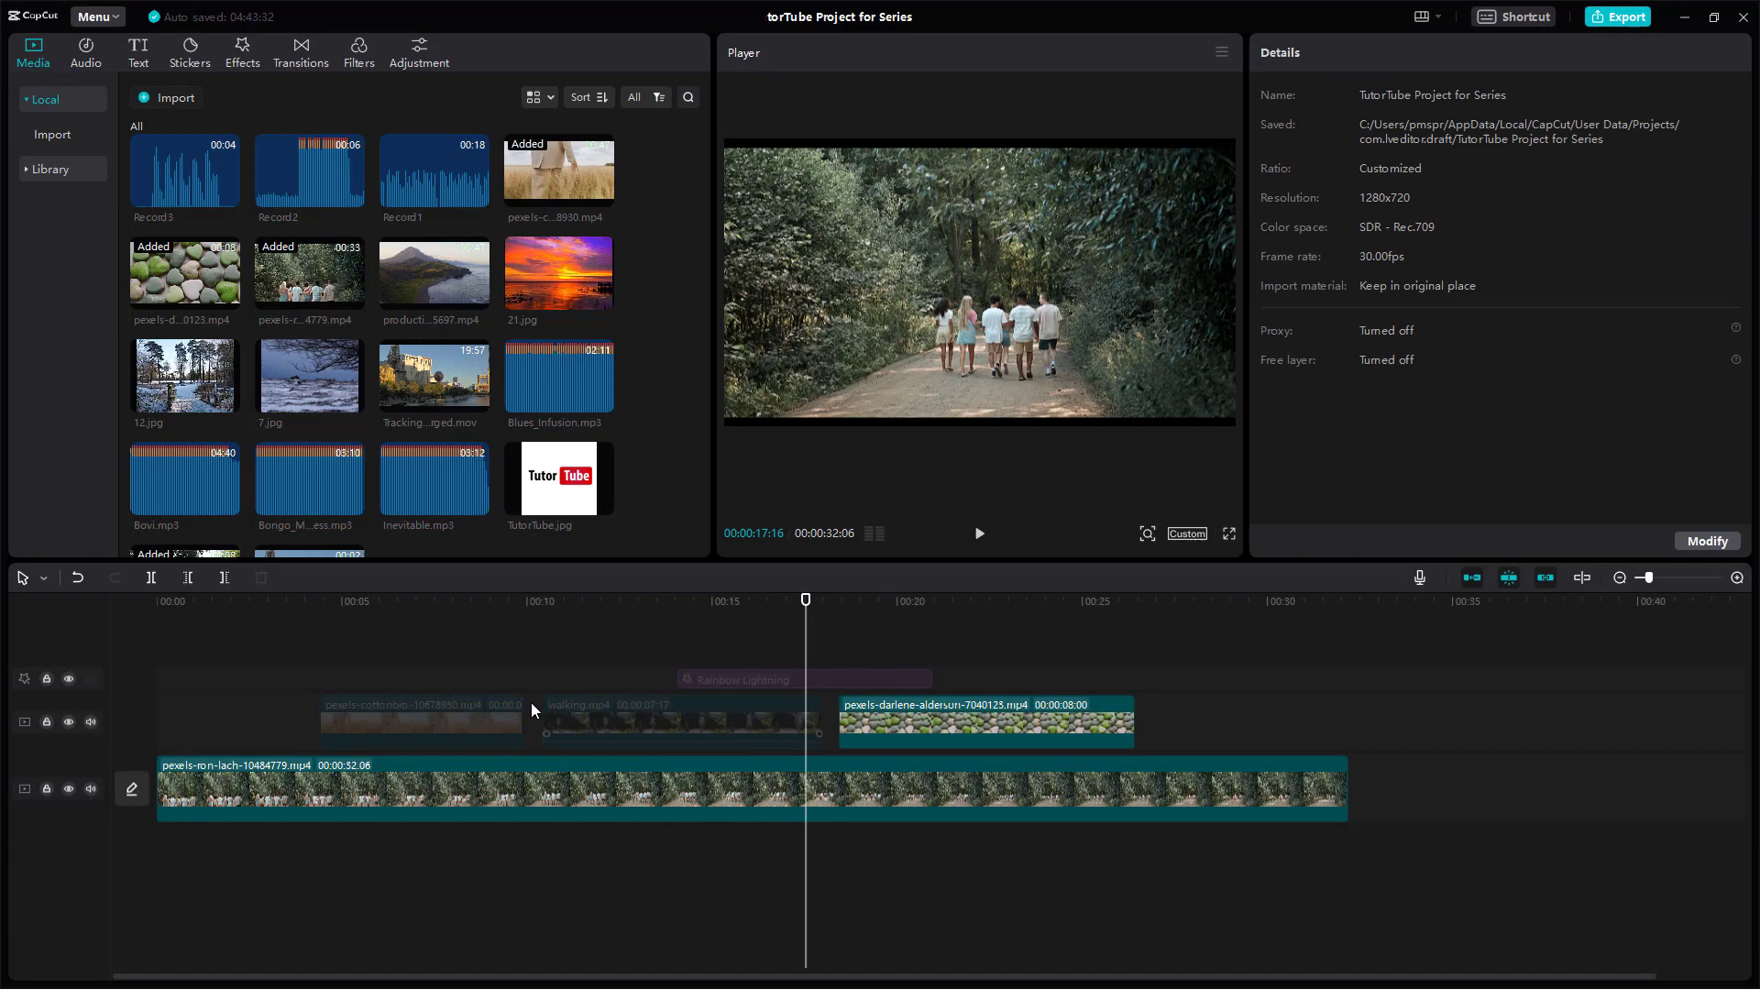
{"action": "left_click", "coordinate": [462, 710]}
{"action": "right_click", "coordinate": [462, 711]}
{"action": "left_click", "coordinate": [559, 787]}
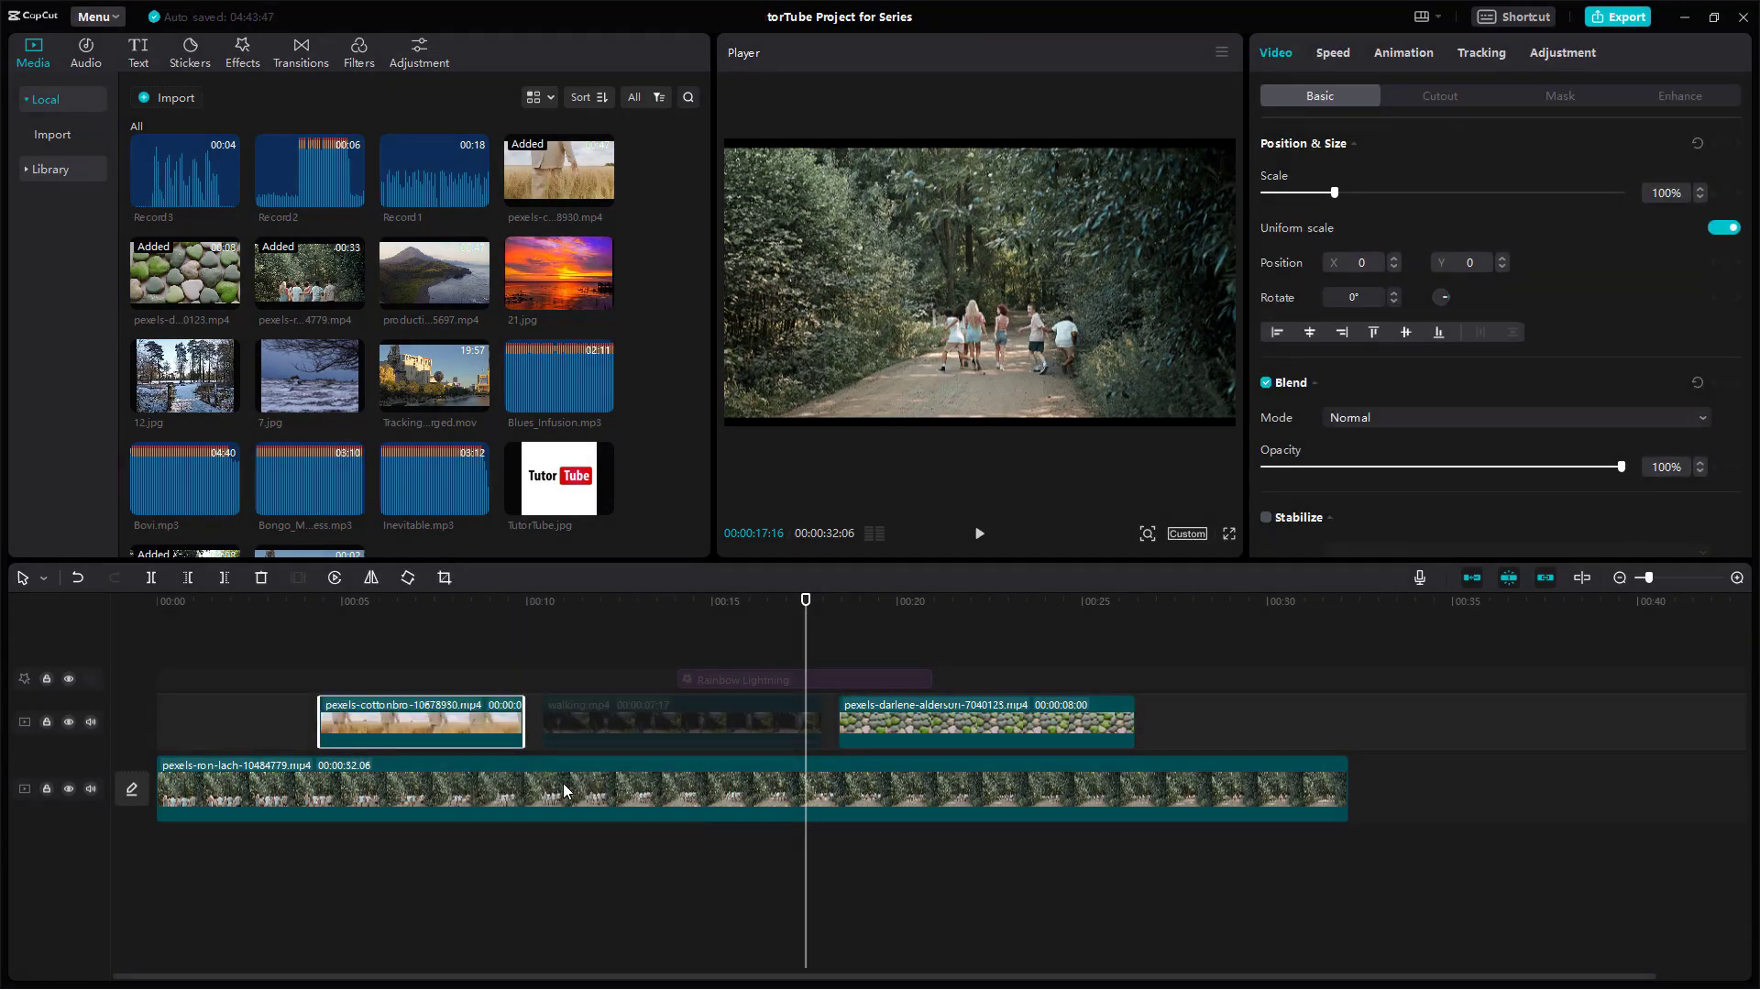
{"action": "right_click", "coordinate": [650, 734]}
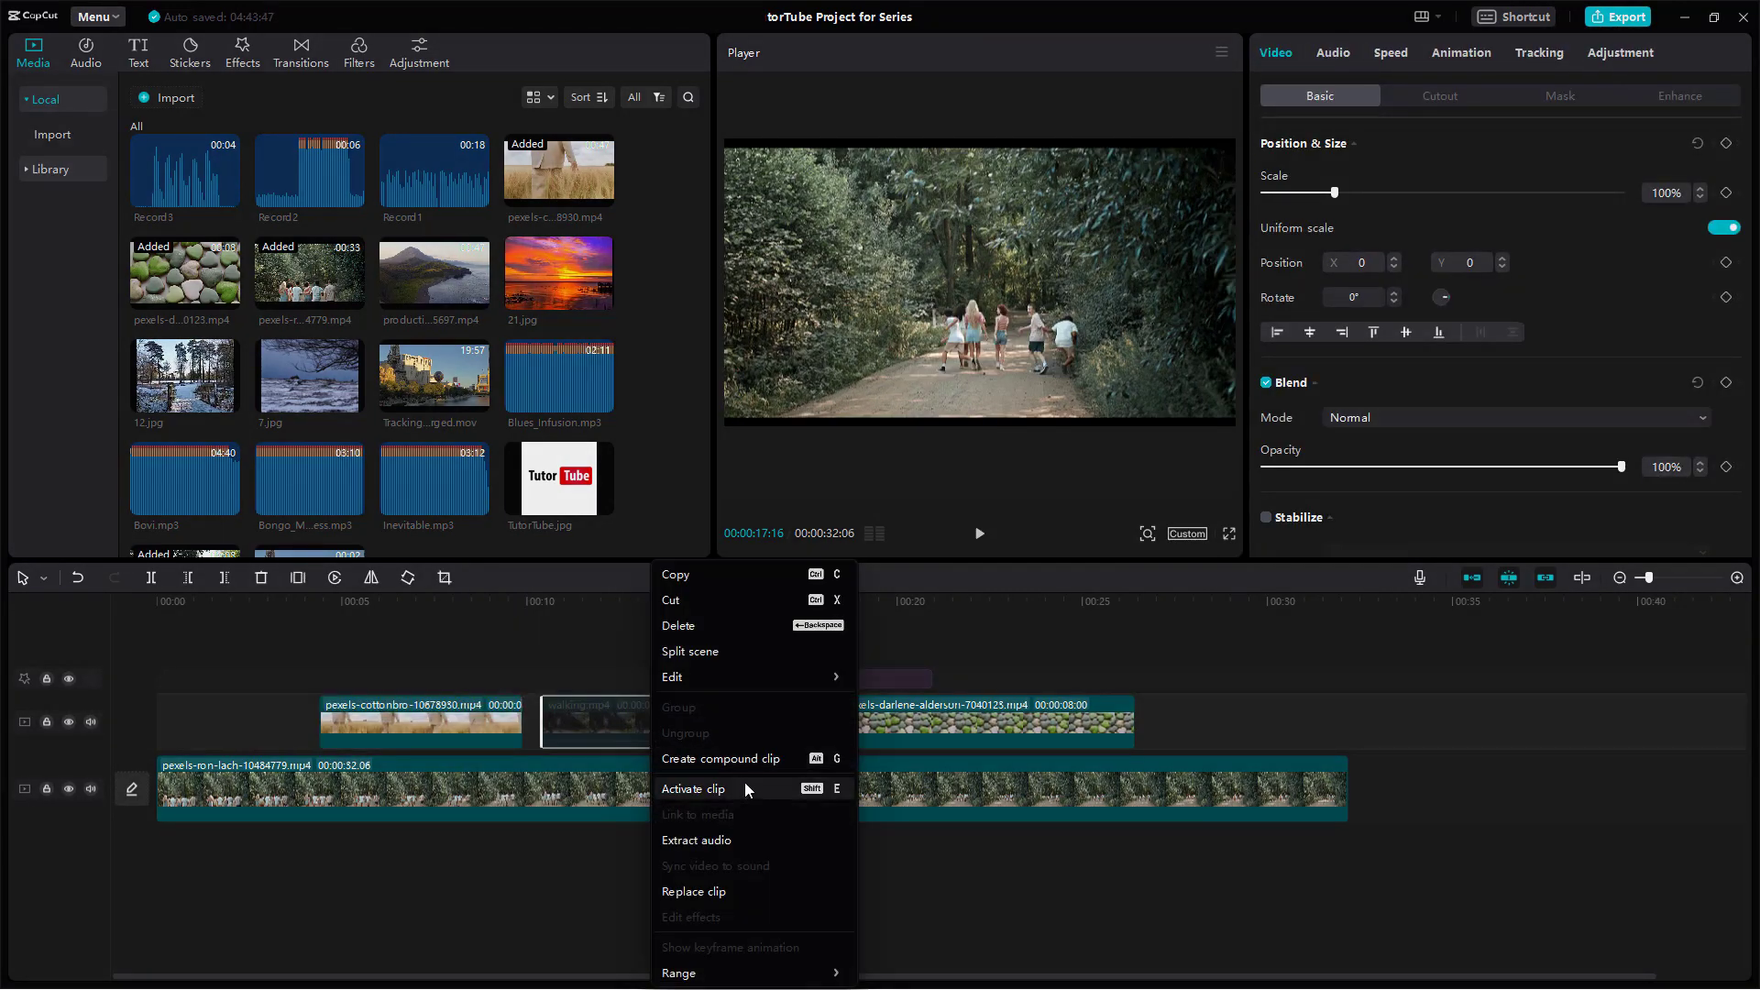
{"action": "left_click", "coordinate": [719, 790]}
{"action": "right_click", "coordinate": [776, 684]}
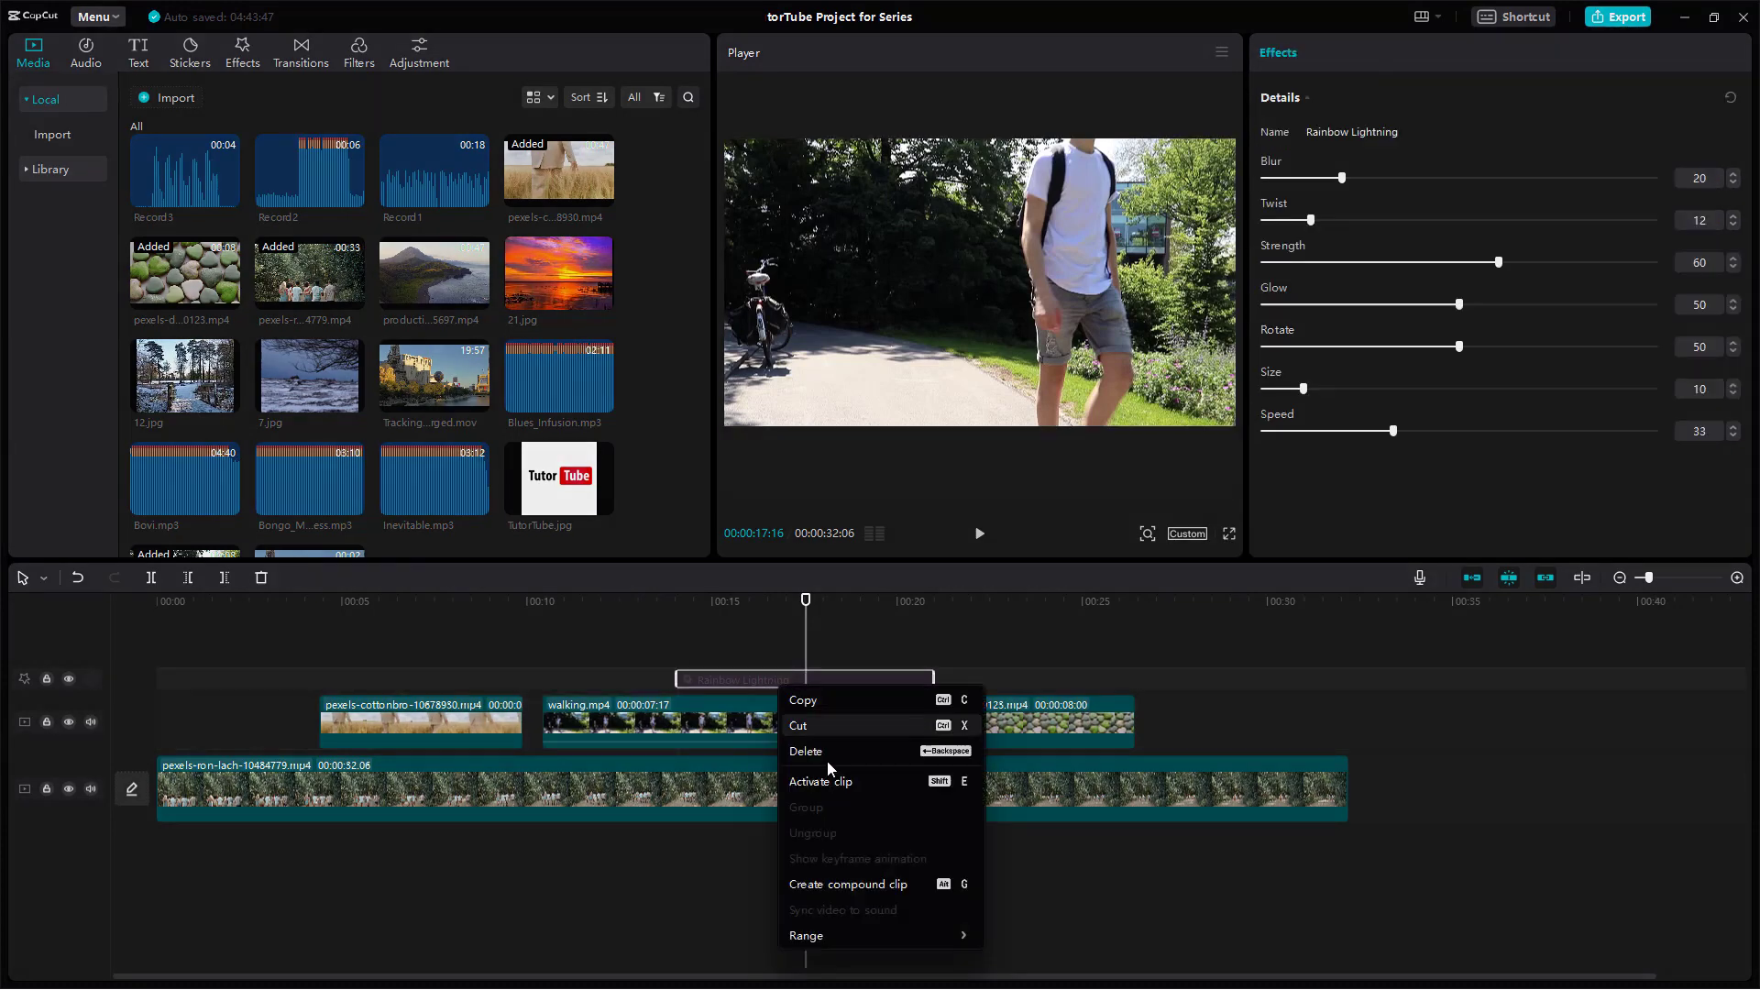
{"action": "left_click", "coordinate": [853, 782]}
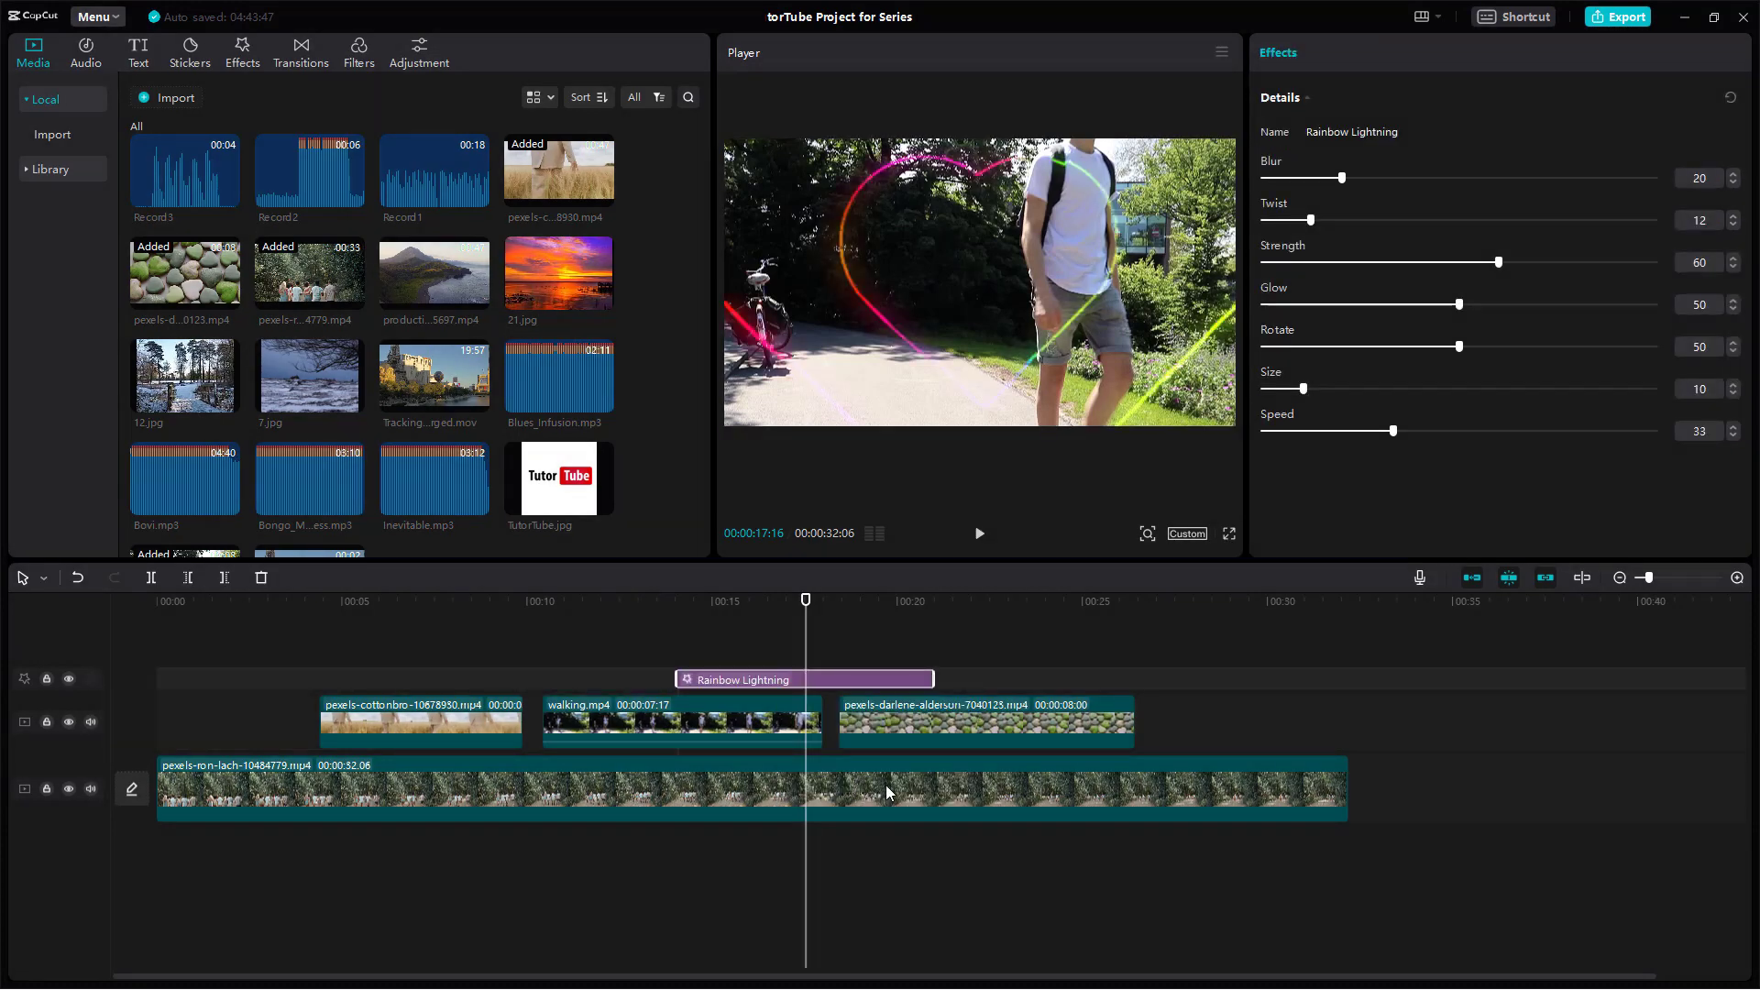